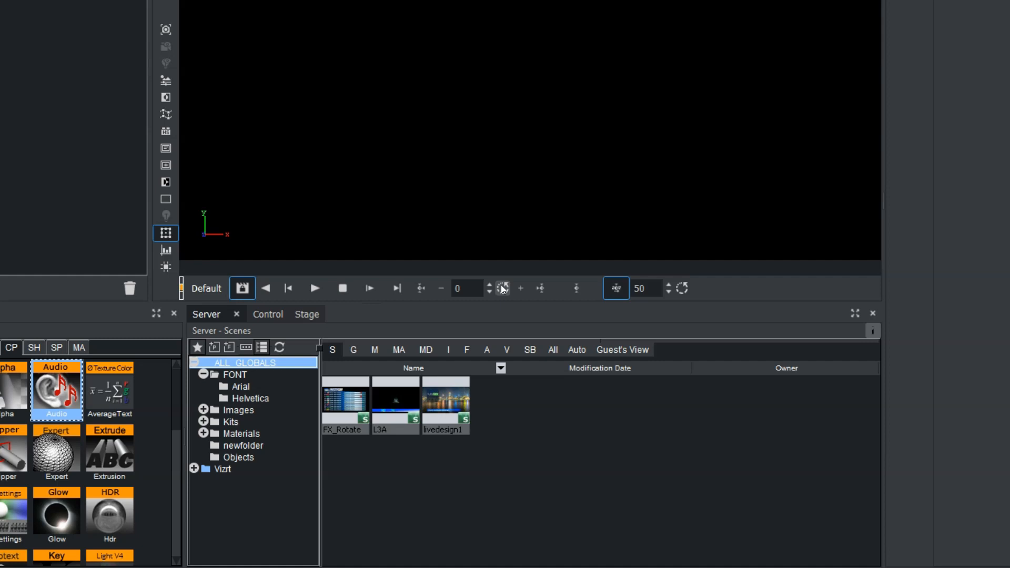
{"action": "left_click", "coordinate": [515, 254]}
{"action": "left_click", "coordinate": [515, 256]}
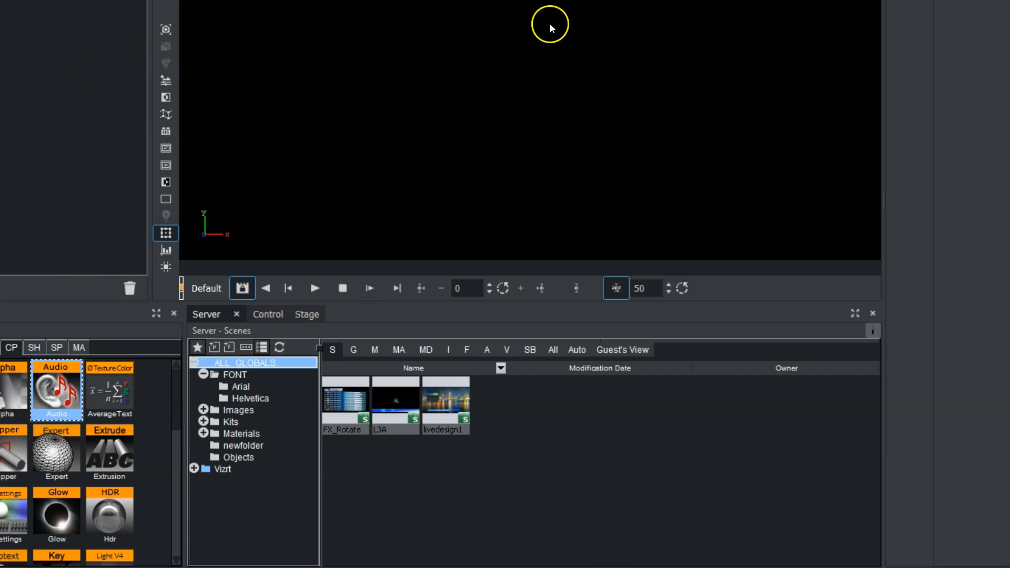
{"action": "mouse_move", "coordinate": [227, 322]}
{"action": "left_mouse_down"}
{"action": "mouse_move", "coordinate": [205, 308]}
{"action": "mouse_move", "coordinate": [451, 295]}
{"action": "mouse_move", "coordinate": [358, 178]}
{"action": "mouse_move", "coordinate": [519, 173]}
{"action": "mouse_move", "coordinate": [380, 274]}
{"action": "mouse_move", "coordinate": [254, 316]}
{"action": "mouse_move", "coordinate": [203, 311]}
{"action": "mouse_move", "coordinate": [224, 316]}
{"action": "left_mouse_up"}
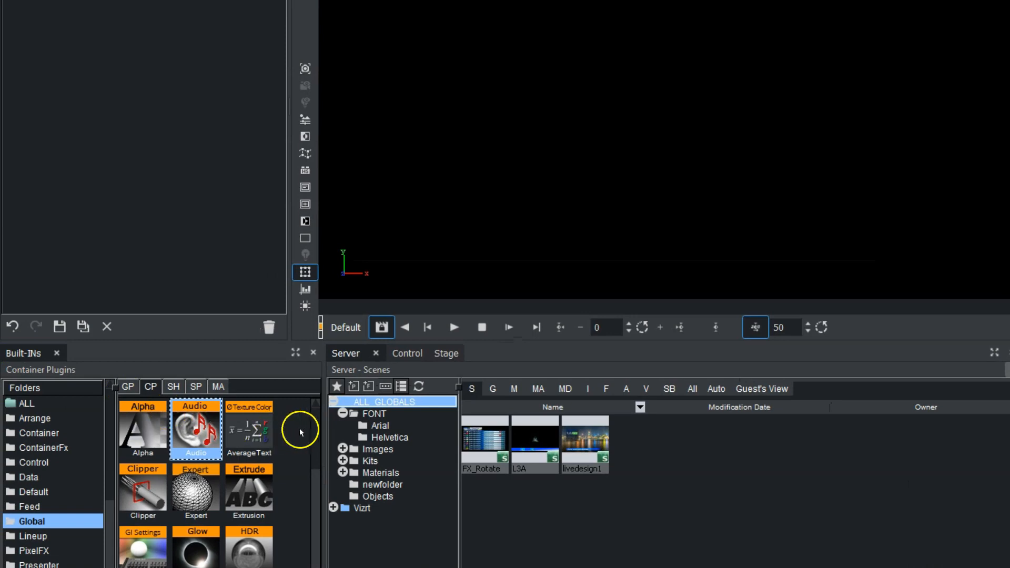
- Add a Rectangle from the default geometry plug-ins to the scene tree and open its geometry properties
{"action": "mouse_move", "coordinate": [313, 427]}
{"action": "left_mouse_down"}
{"action": "mouse_move", "coordinate": [318, 528]}
{"action": "mouse_move", "coordinate": [317, 421]}
{"action": "left_mouse_up"}
{"action": "left_click", "coordinate": [129, 386]}
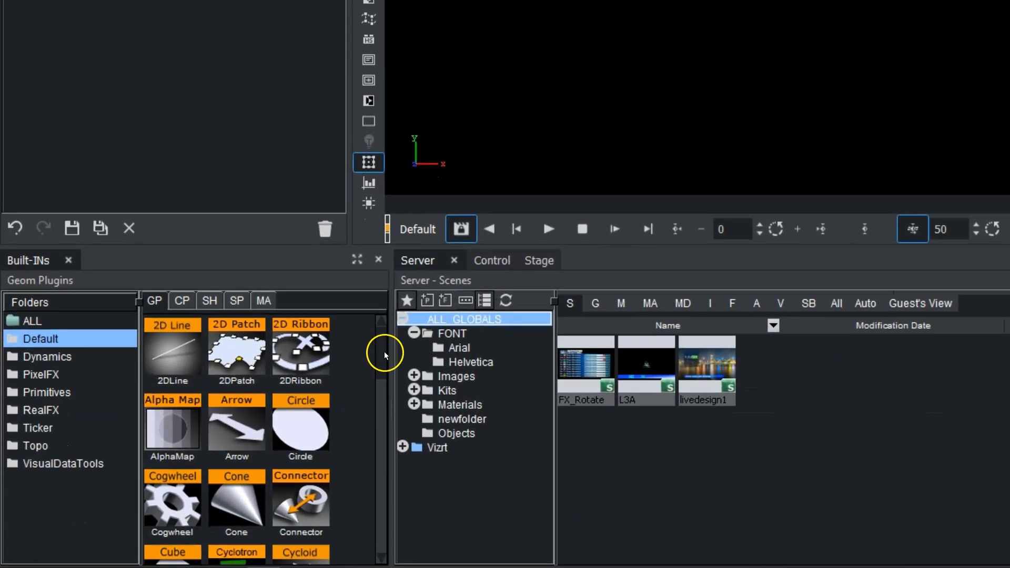
{"action": "left_click_drag", "start_coordinate": [317, 431], "coordinate": [324, 483]}
{"action": "left_click_drag", "start_coordinate": [392, 417], "coordinate": [394, 466]}
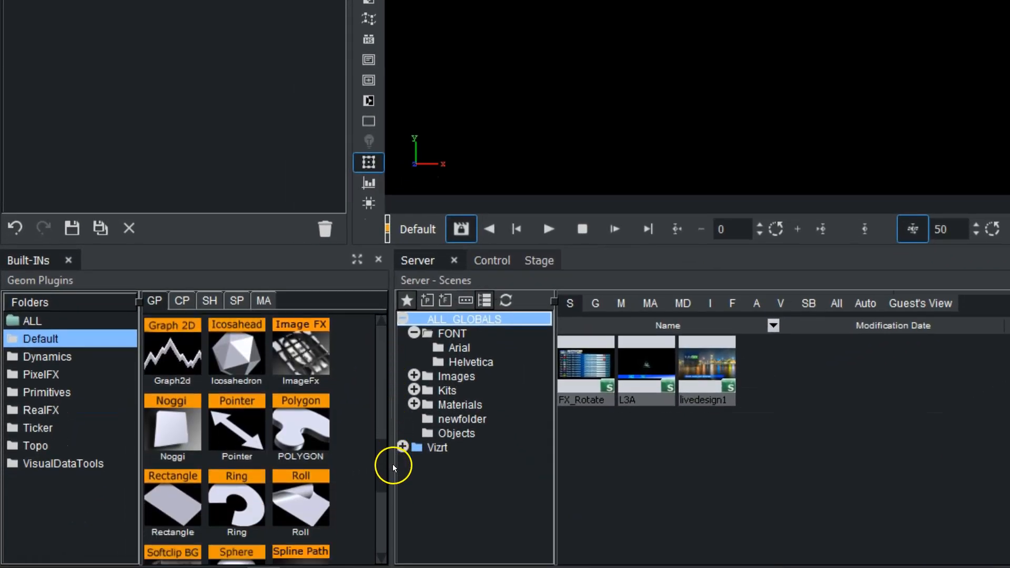
{"action": "left_click_drag", "start_coordinate": [172, 476], "coordinate": [48, 255]}
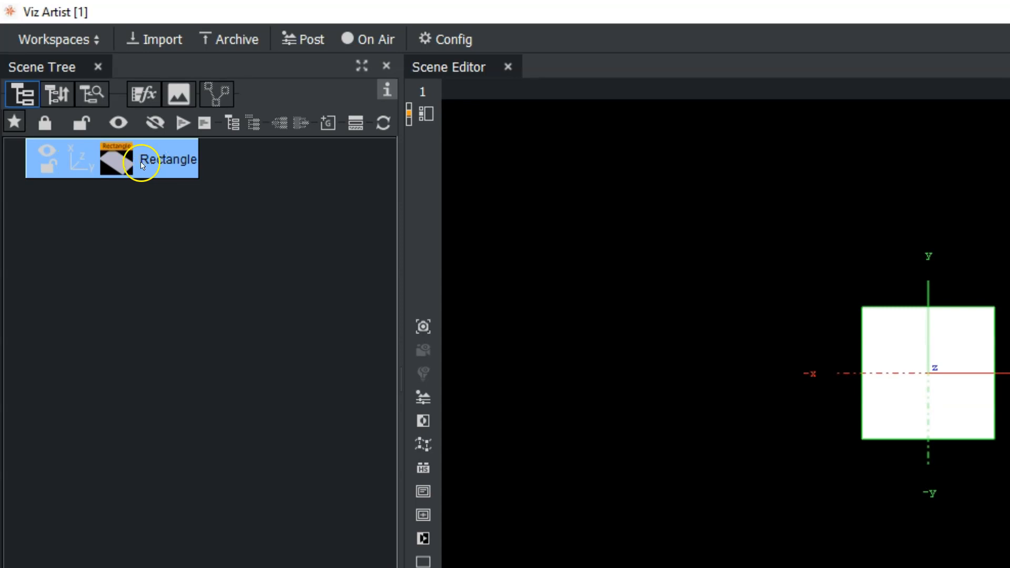
{"action": "left_click", "coordinate": [116, 165]}
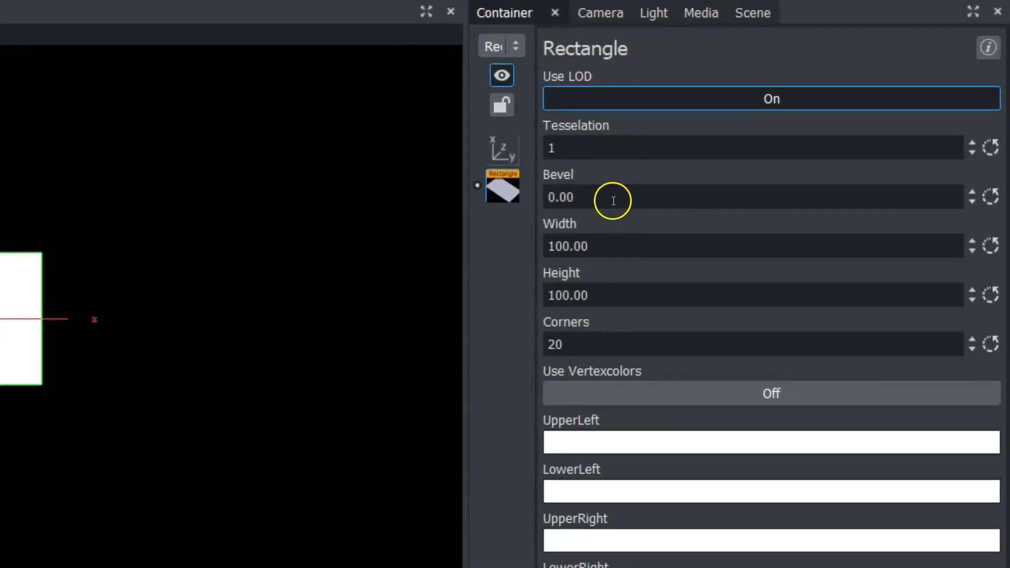
- Set the rectangle's width to 500
{"action": "left_click_drag", "start_coordinate": [599, 251], "coordinate": [545, 244]}
{"action": "left_click", "coordinate": [601, 250]}
{"action": "left_click", "coordinate": [545, 244]}
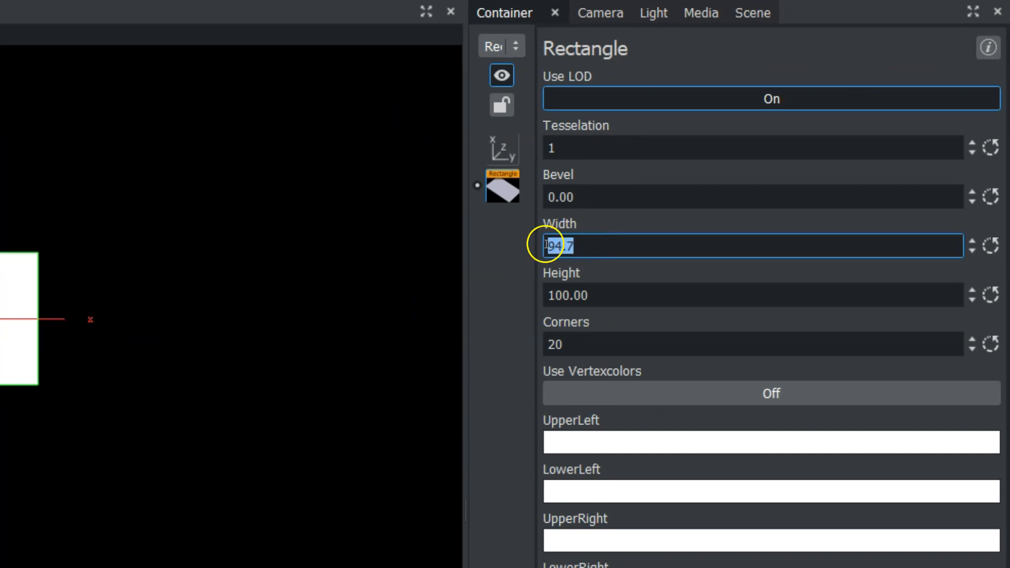
{"action": "type", "text": "500"}
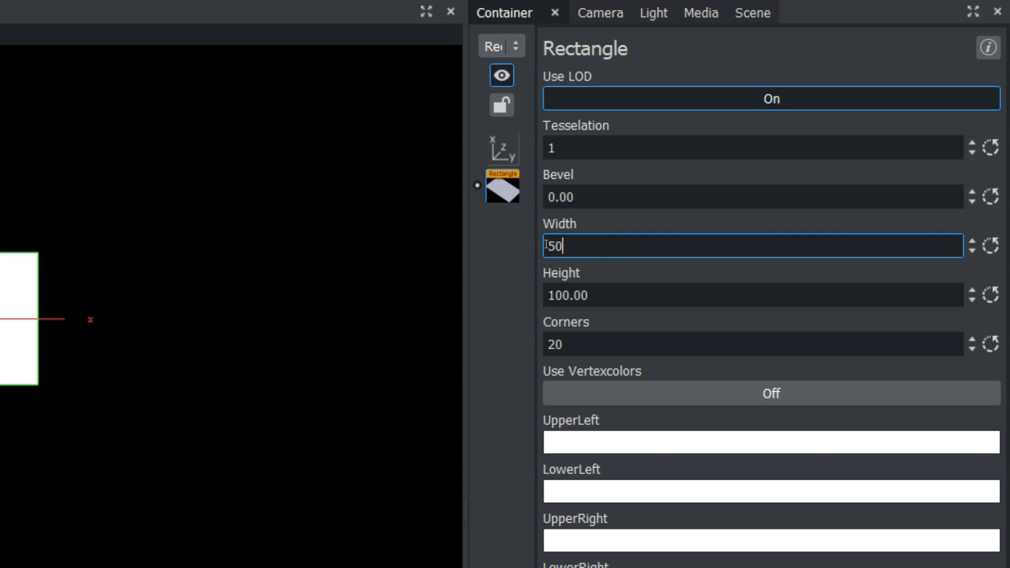
{"action": "key", "text": "Return"}
- Reduce the rectangle's height to 46.8 and widen it to 672
{"action": "left_click", "coordinate": [619, 298]}
{"action": "left_click_drag", "start_coordinate": [619, 299], "coordinate": [578, 305]}
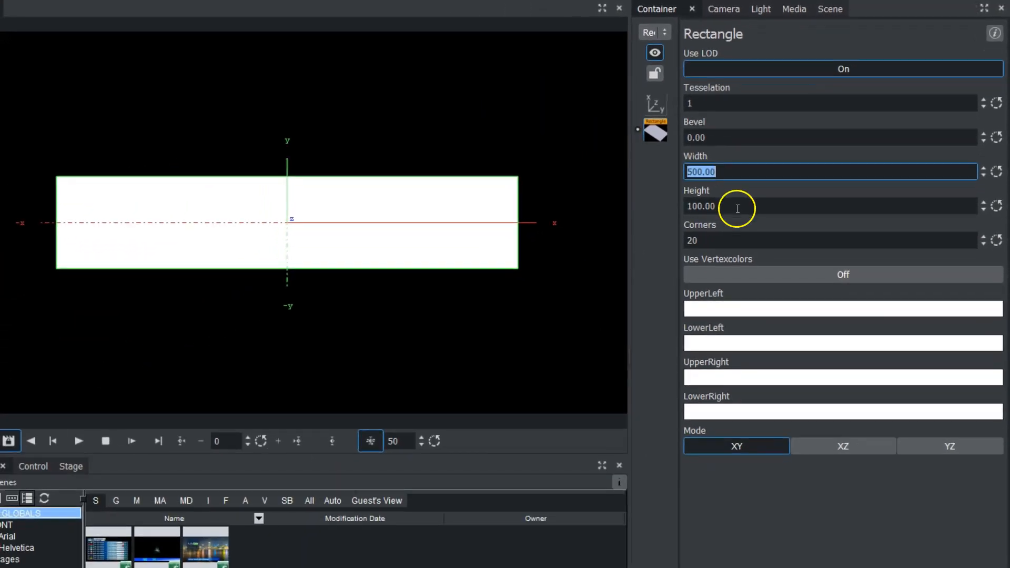
{"action": "left_click_drag", "start_coordinate": [708, 212], "coordinate": [358, 230]}
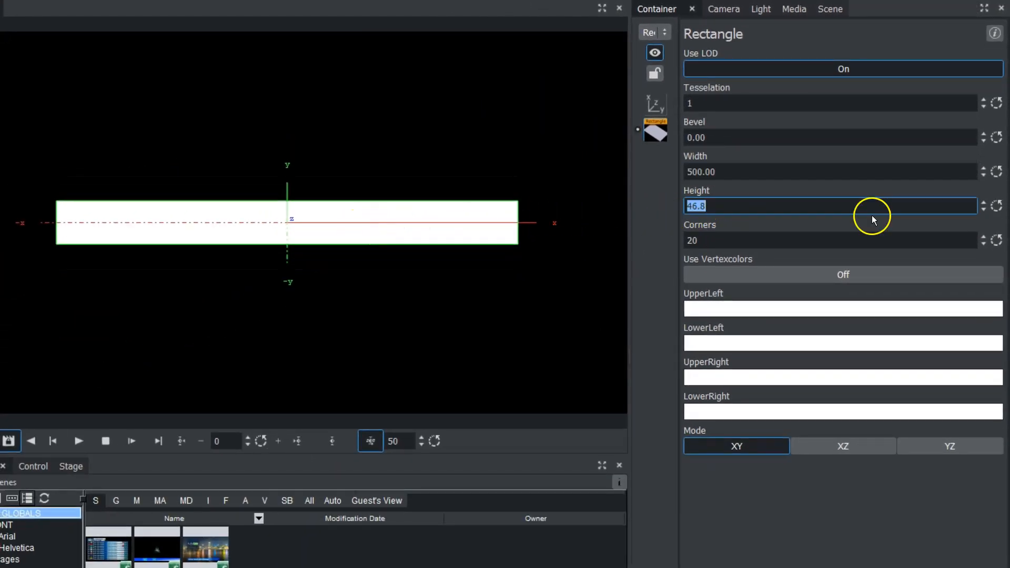
{"action": "left_click_drag", "start_coordinate": [701, 171], "coordinate": [819, 162]}
{"action": "left_click_drag", "start_coordinate": [709, 173], "coordinate": [1002, 160]}
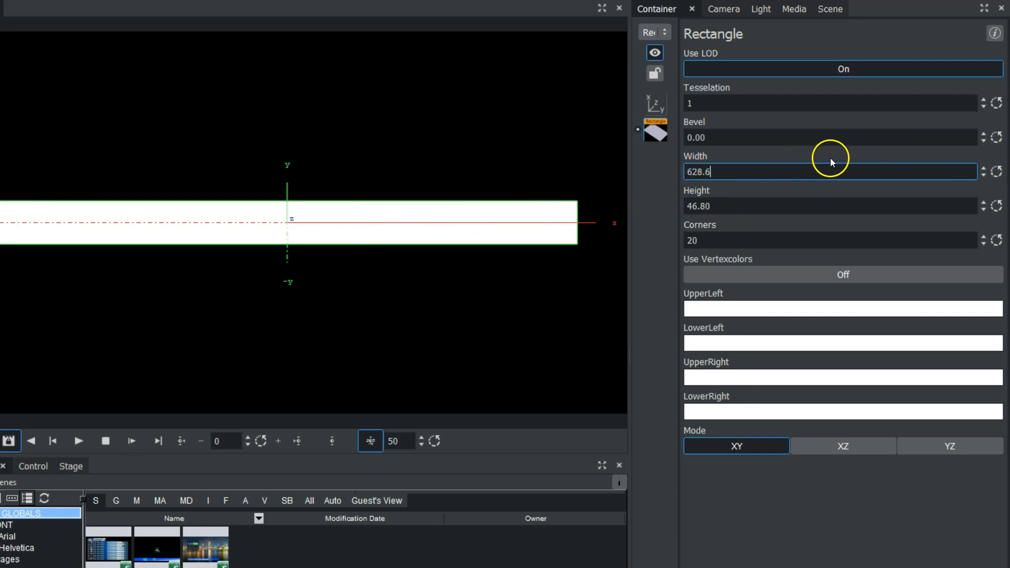
{"action": "left_click_drag", "start_coordinate": [699, 171], "coordinate": [1005, 162]}
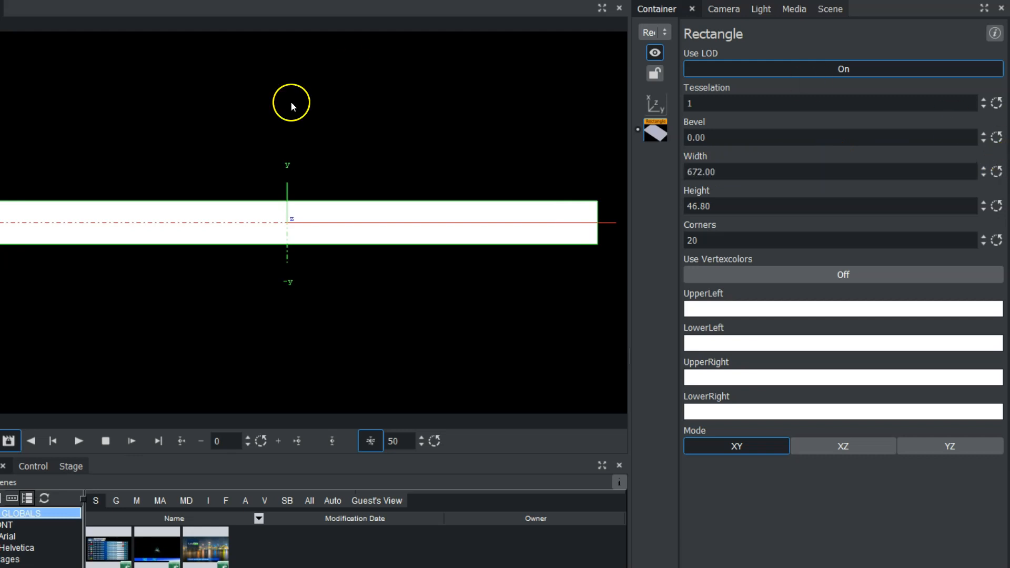
- Move the rectangle to the lower part of the frame and turn on both the safe area and title area guides
{"action": "left_click_drag", "start_coordinate": [250, 206], "coordinate": [258, 344]}
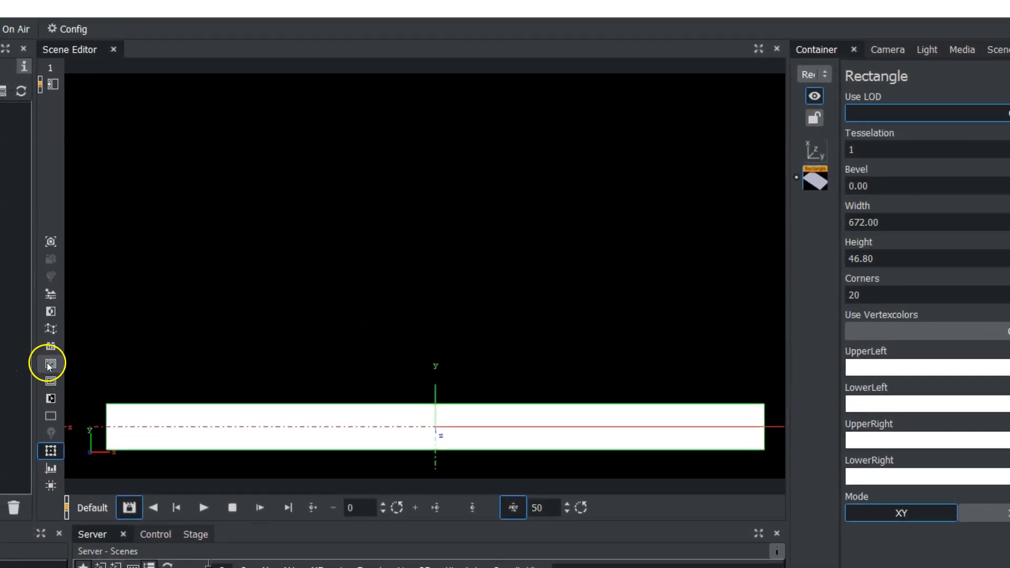
{"action": "left_click", "coordinate": [49, 365]}
{"action": "left_click", "coordinate": [51, 382]}
{"action": "left_click", "coordinate": [53, 368]}
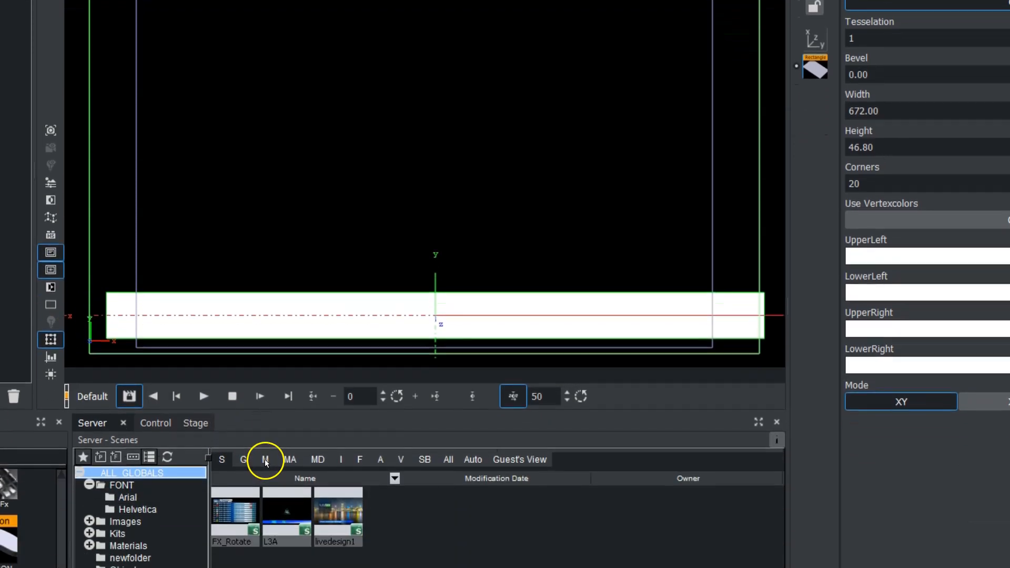
- Apply a blue material from the server's materials to the rectangle
{"action": "left_click", "coordinate": [265, 546]}
{"action": "left_click_drag", "start_coordinate": [249, 492], "coordinate": [0, 1]}
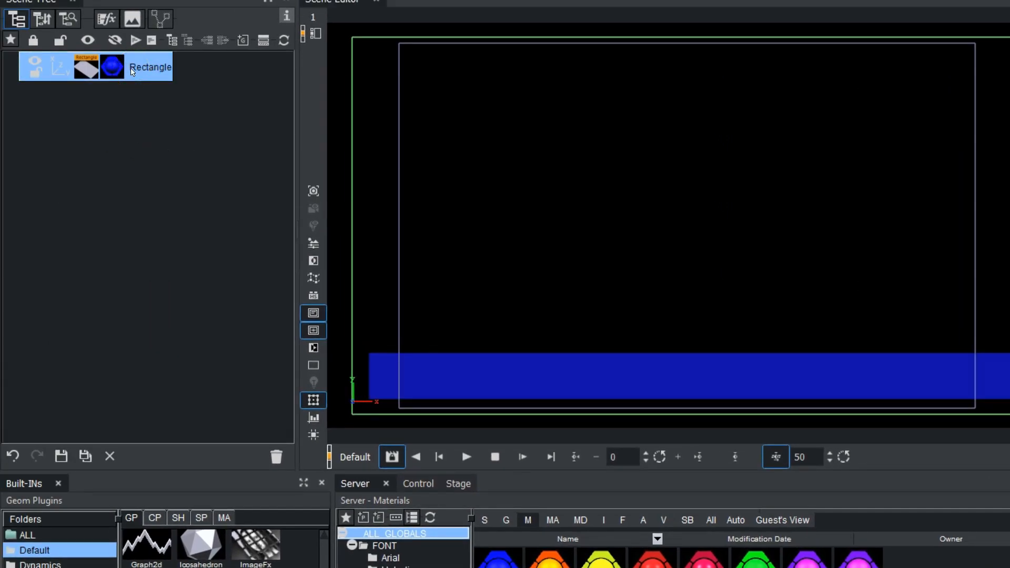
- Apply the bluechip1 image from the Images/chips folder to the rectangle and remove its blue material
{"action": "left_click", "coordinate": [603, 520]}
{"action": "left_click", "coordinate": [352, 514]}
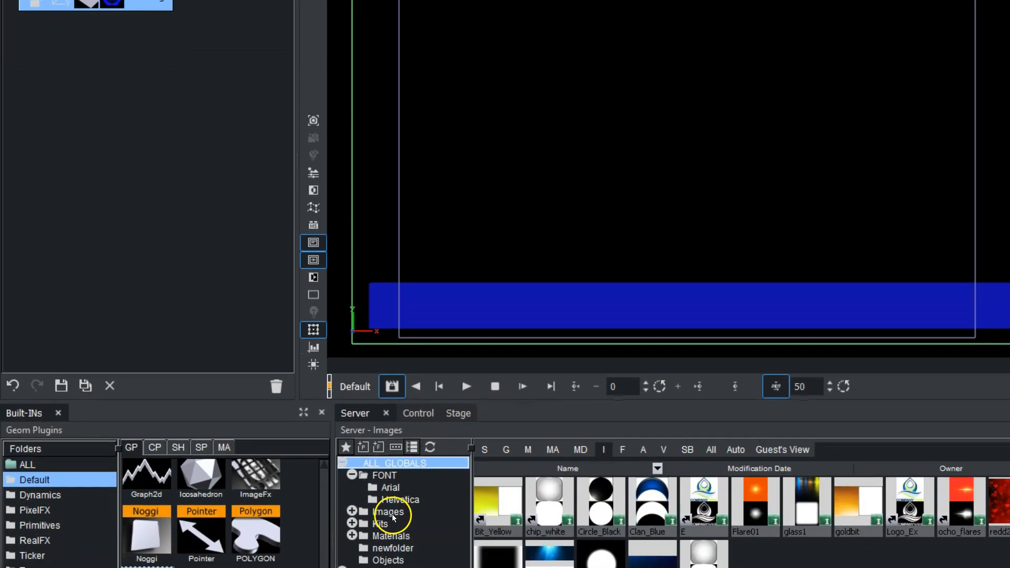
{"action": "left_click", "coordinate": [352, 512]}
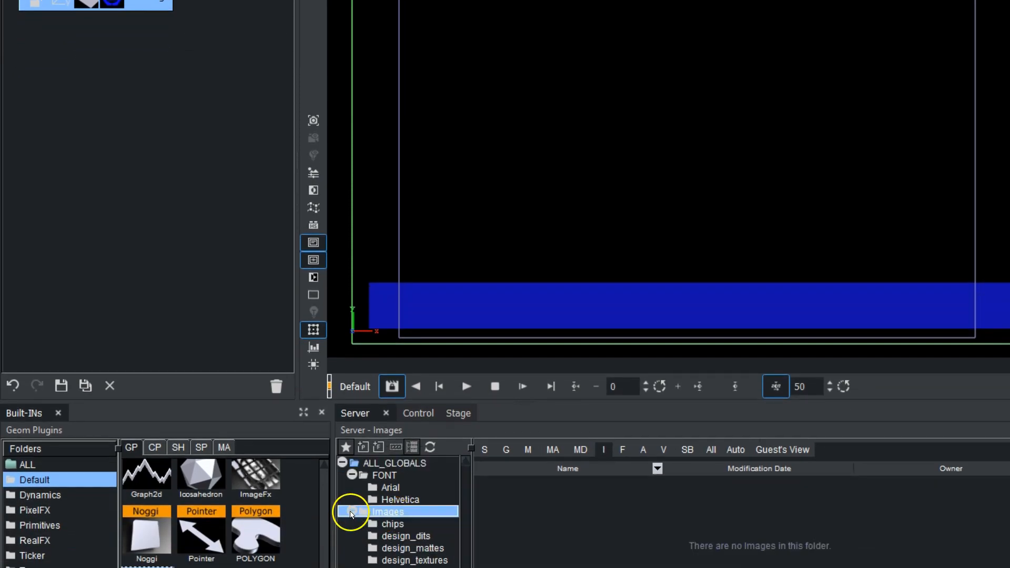
{"action": "left_click", "coordinate": [393, 524]}
{"action": "left_click_drag", "start_coordinate": [497, 500], "coordinate": [329, 254]}
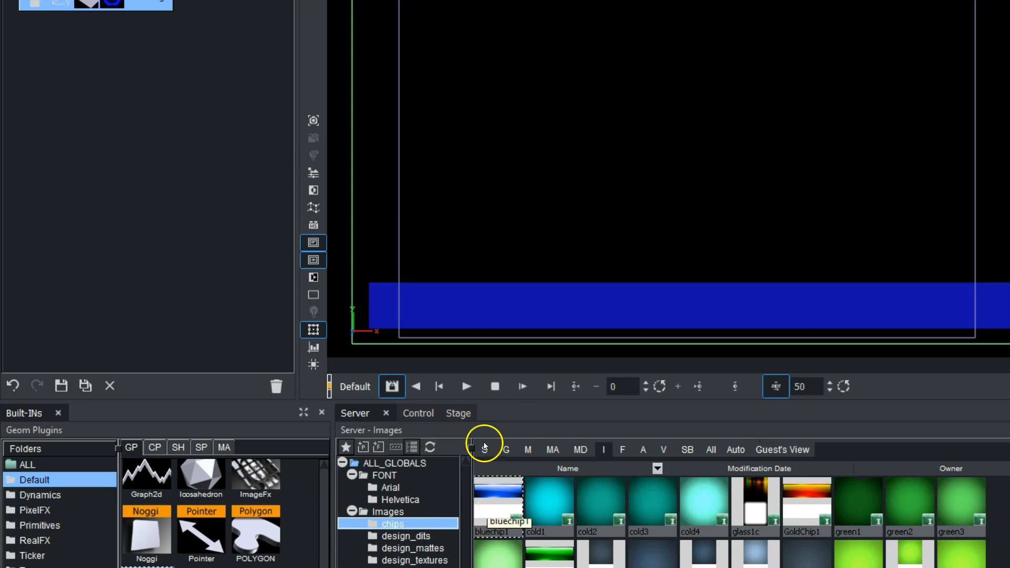
{"action": "left_click_drag", "start_coordinate": [354, 313], "coordinate": [122, 37]}
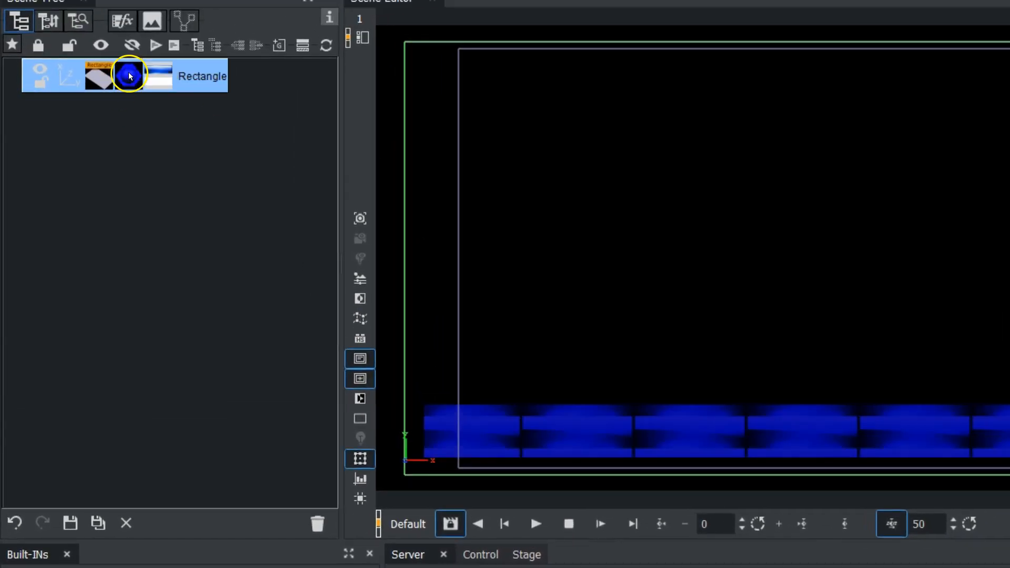
{"action": "left_click_drag", "start_coordinate": [129, 77], "coordinate": [317, 522]}
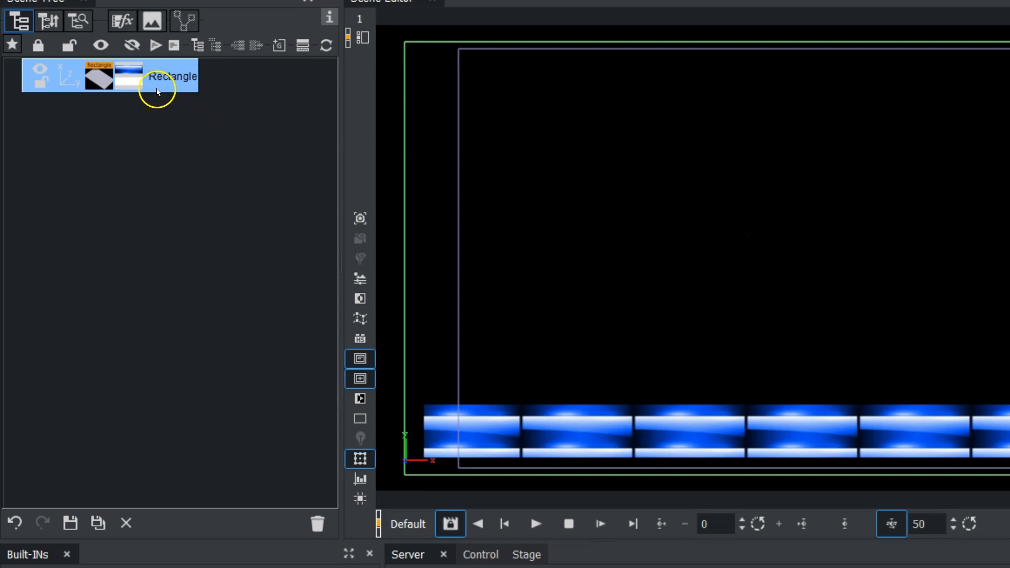
- Open the rectangle's image properties and try scaling the texture to 8.8 in both X and Y
{"action": "left_click", "coordinate": [81, 78]}
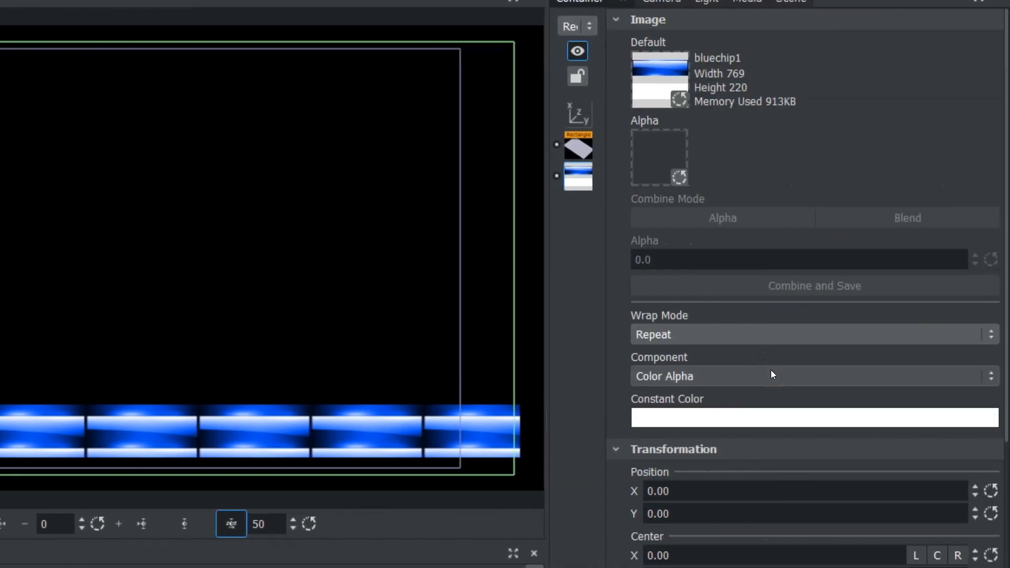
{"action": "scroll", "coordinate": [771, 375], "scroll_direction": "down", "scroll_amount": 5}
{"action": "left_click", "coordinate": [715, 472]}
{"action": "left_click", "coordinate": [716, 471]}
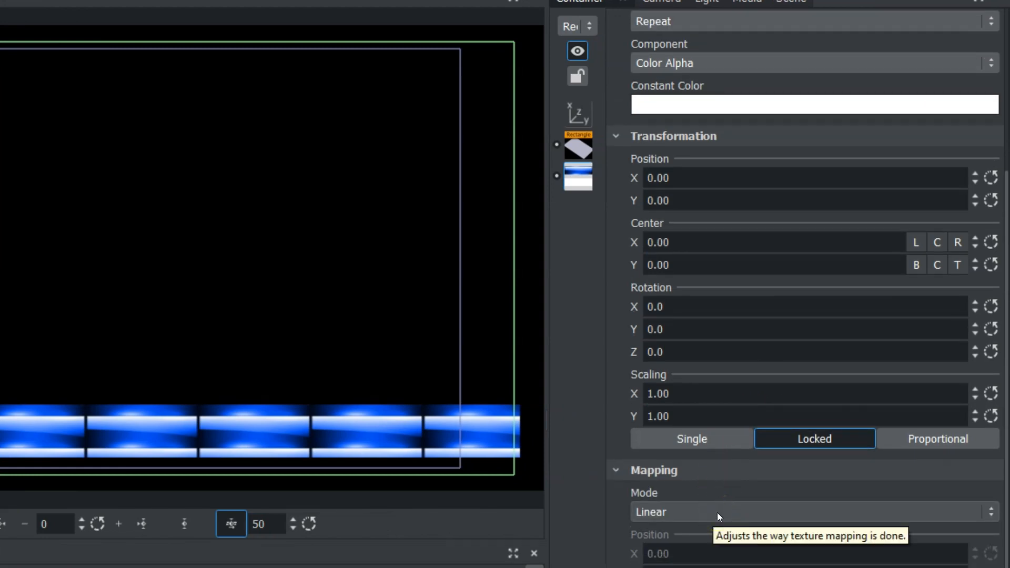
{"action": "left_click_drag", "start_coordinate": [688, 394], "coordinate": [750, 384]}
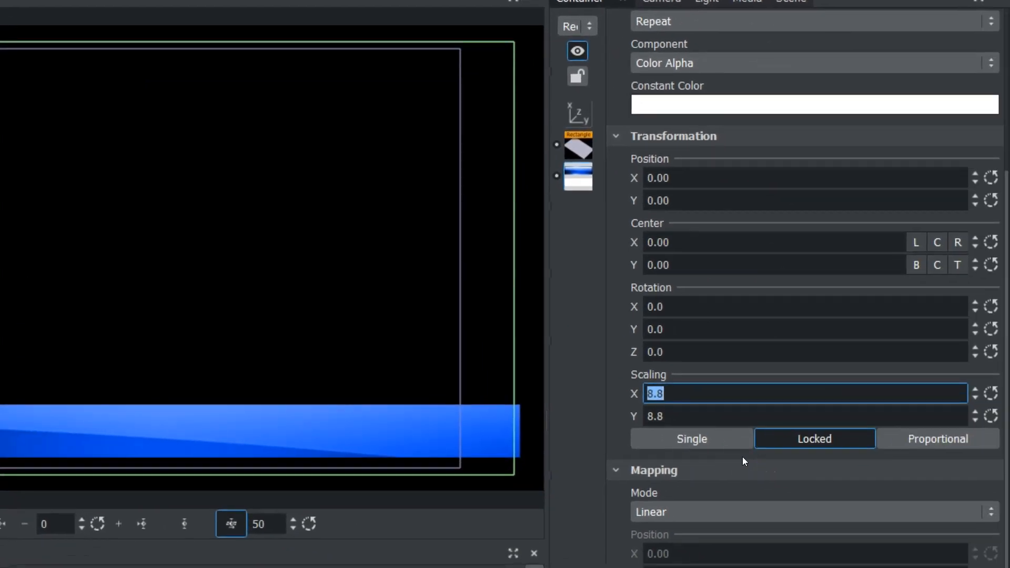
- Switch the texture's mapping mode to Vertex and reset its scaling to the default
{"action": "left_click", "coordinate": [705, 509]}
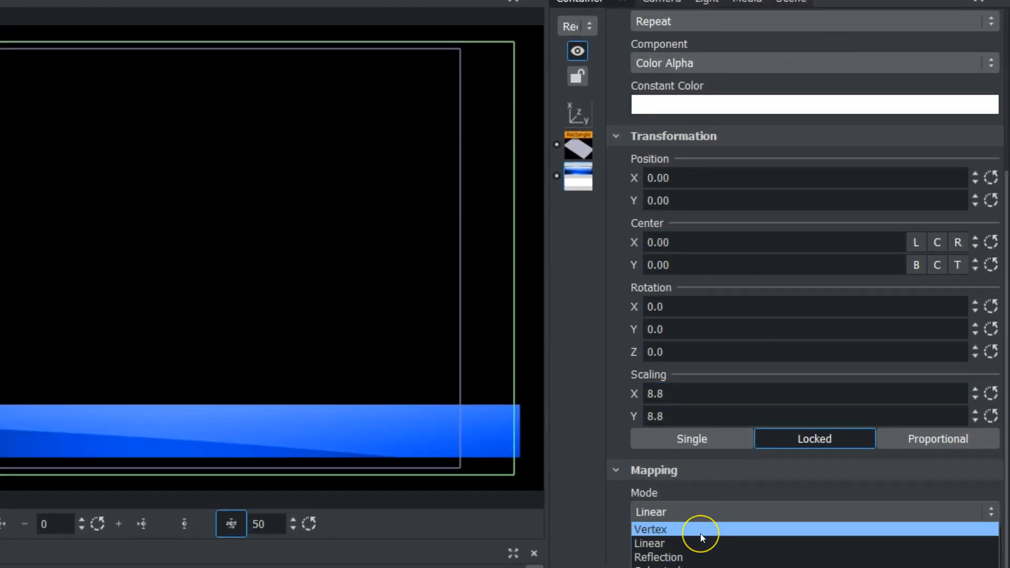
{"action": "left_click", "coordinate": [700, 530]}
{"action": "left_click", "coordinate": [991, 393]}
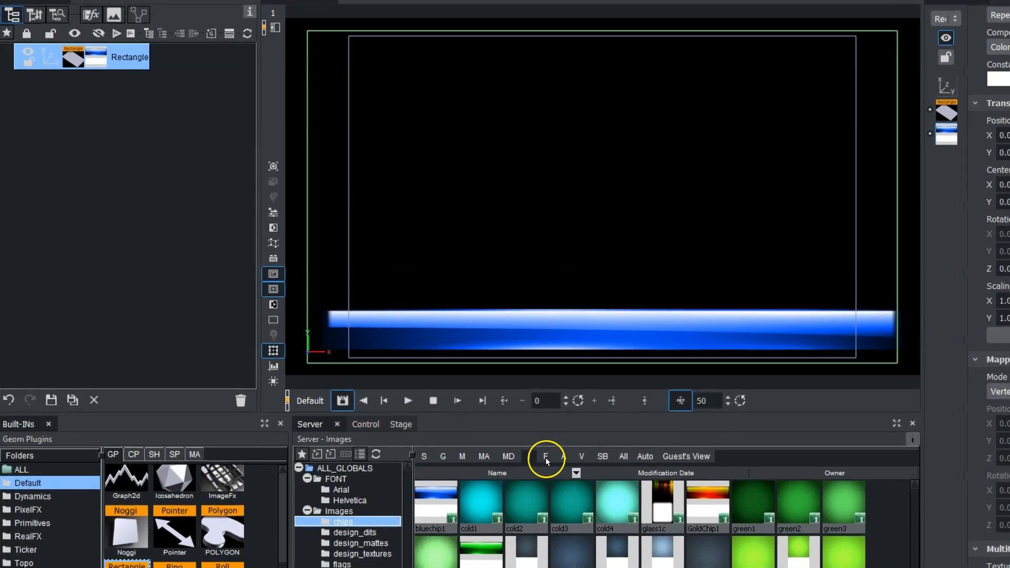
- Add a text container to the scene tree using the Helvetica-Neue-BoldExt font from the Helvetica folder
{"action": "left_click", "coordinate": [545, 459]}
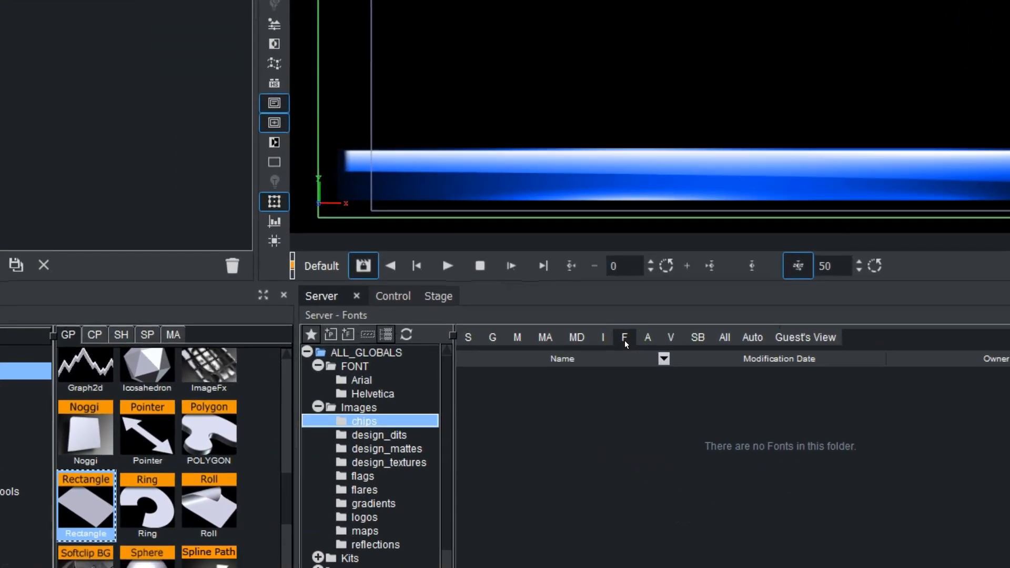
{"action": "left_click", "coordinate": [367, 423]}
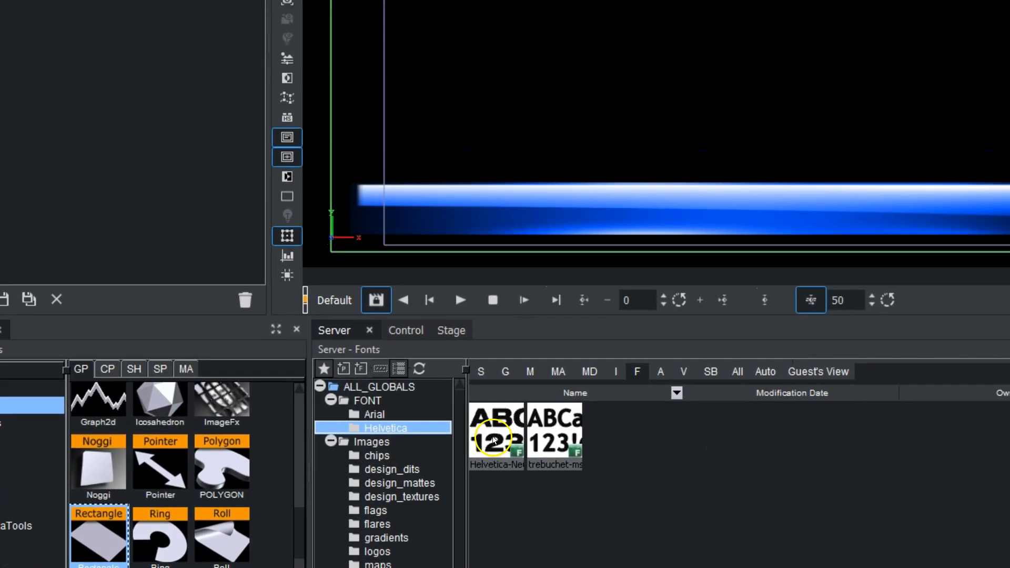
{"action": "left_click_drag", "start_coordinate": [495, 439], "coordinate": [121, 163]}
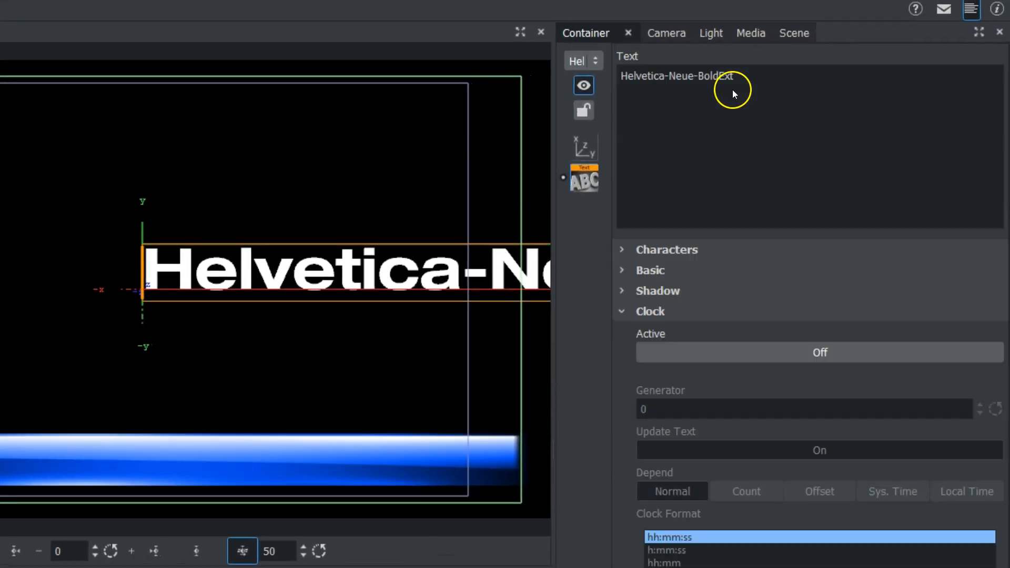
- Replace the text with "NAME TEXT" and move it onto the blue bar at about X -273, Y -175
{"action": "left_click_drag", "start_coordinate": [924, 80], "coordinate": [724, 44]}
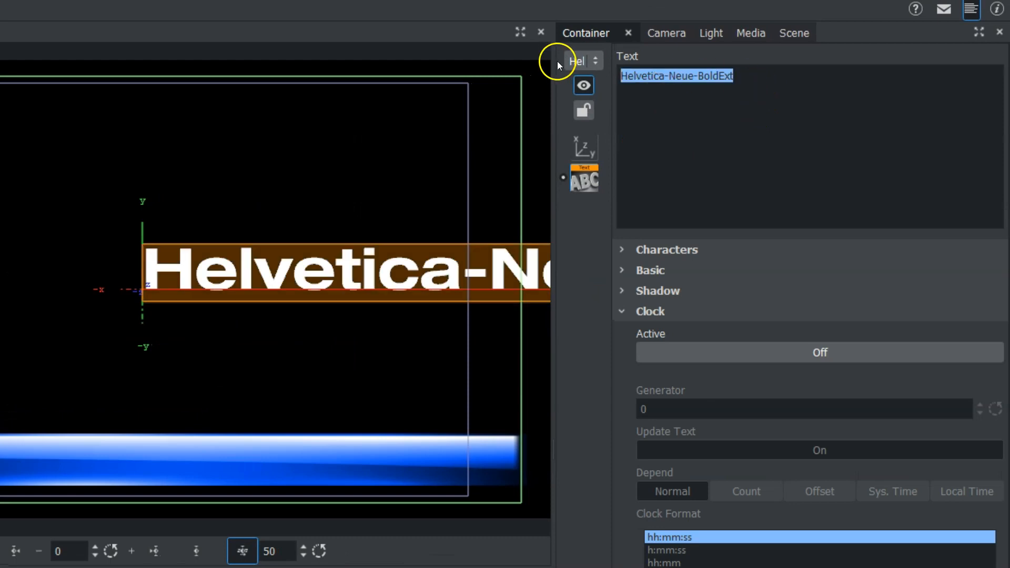
{"action": "type", "text": "n"}
{"action": "key", "text": "BackSpace"}
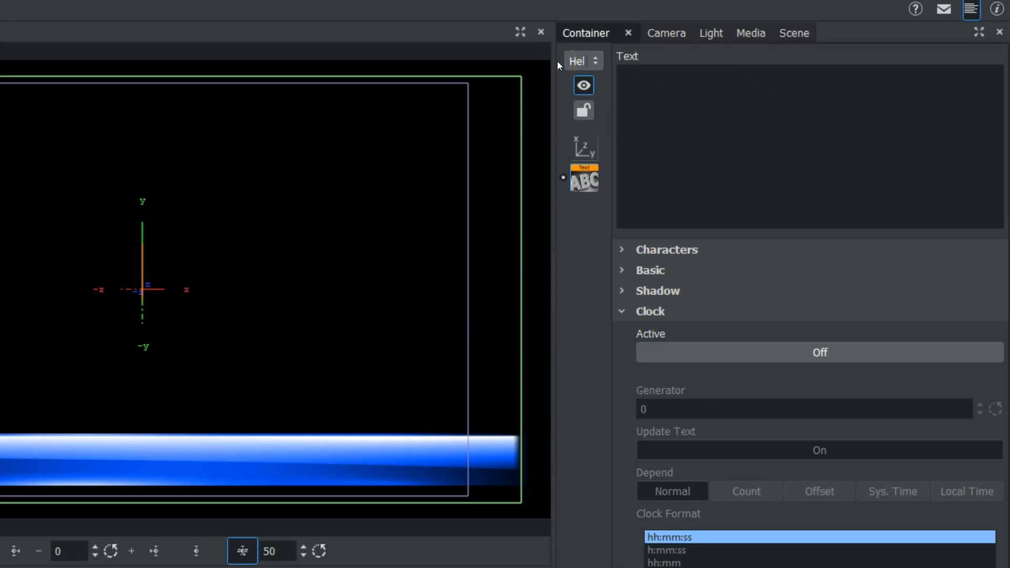
{"action": "type", "text": "NAME TEXT"}
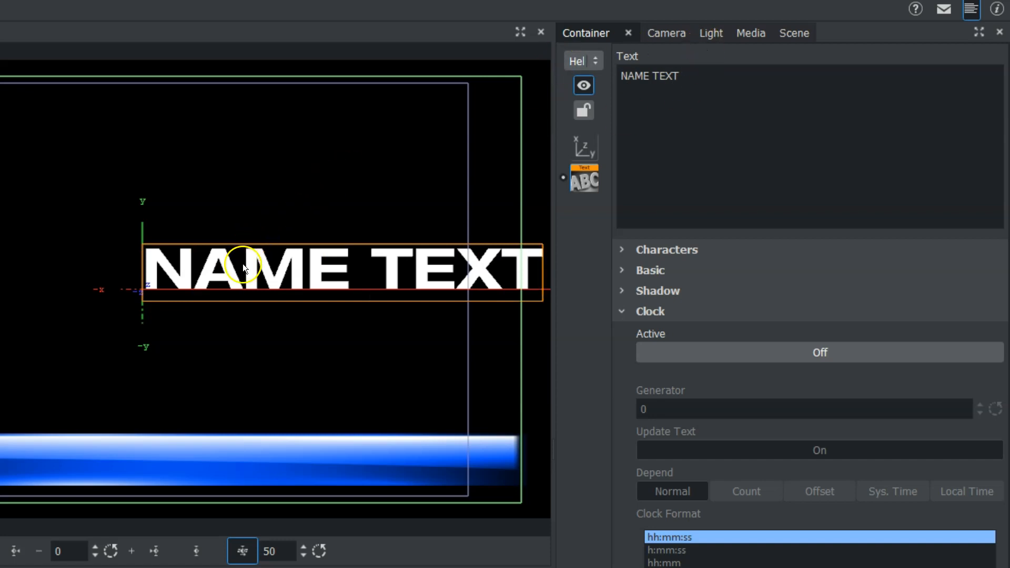
{"action": "left_click_drag", "start_coordinate": [243, 264], "coordinate": [265, 458]}
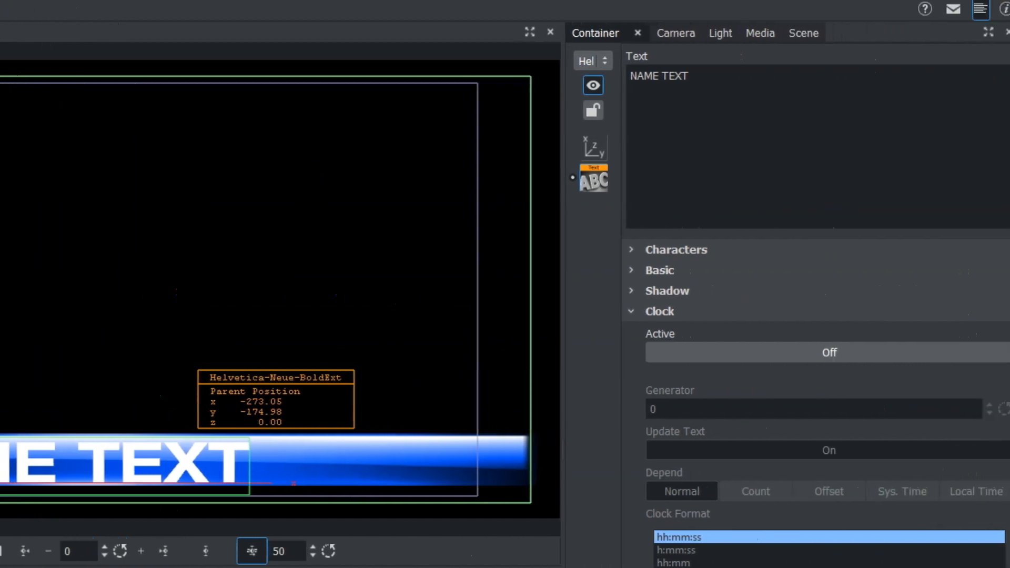
- Activate the text's shadow and change the shadow color to a dark tone
{"action": "left_click", "coordinate": [664, 290]}
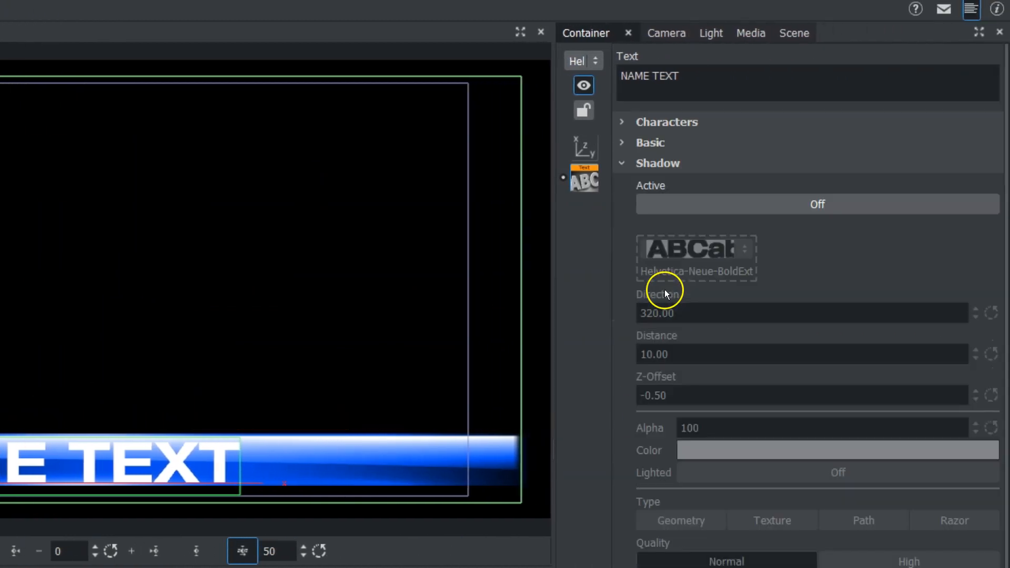
{"action": "left_click", "coordinate": [753, 209]}
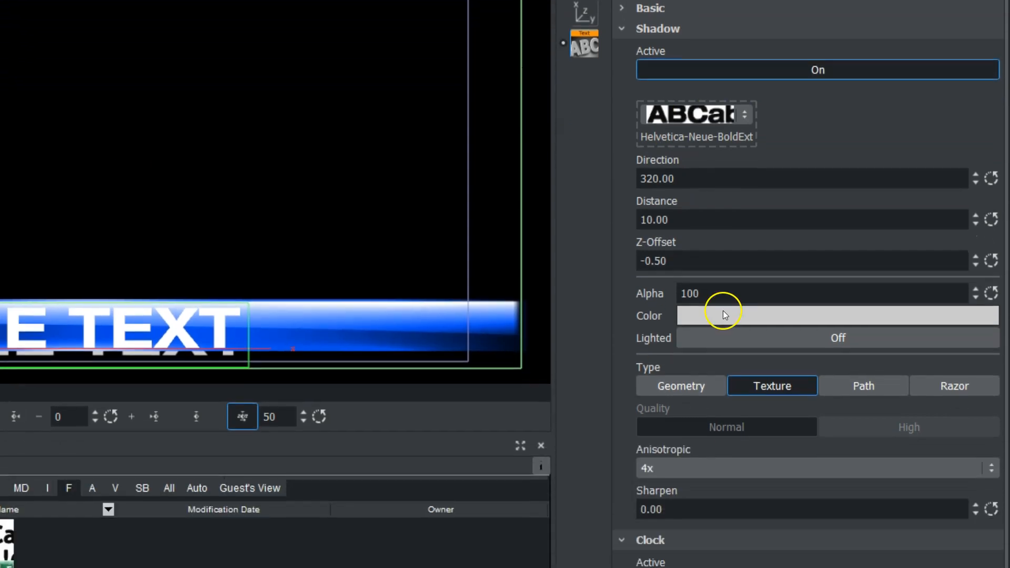
{"action": "left_click", "coordinate": [721, 450]}
{"action": "left_click_drag", "start_coordinate": [879, 390], "coordinate": [845, 447]}
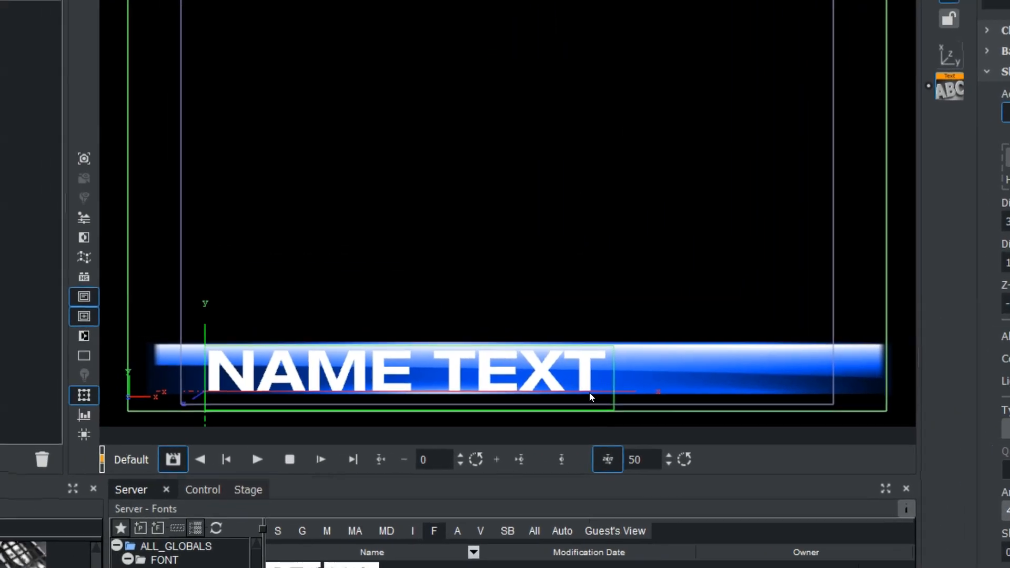
- Reselect the name text container and set its shadow distance to 2
{"action": "left_click", "coordinate": [582, 391]}
{"action": "left_click", "coordinate": [582, 391]}
{"action": "left_click", "coordinate": [437, 298]}
{"action": "left_click", "coordinate": [293, 222]}
{"action": "left_click", "coordinate": [0, 84]}
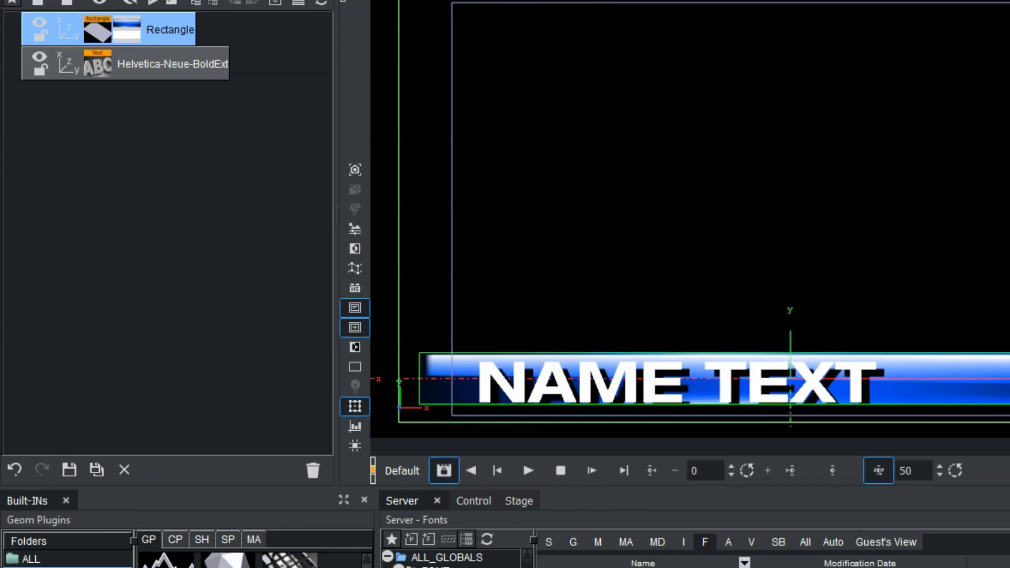
{"action": "left_click", "coordinate": [155, 76]}
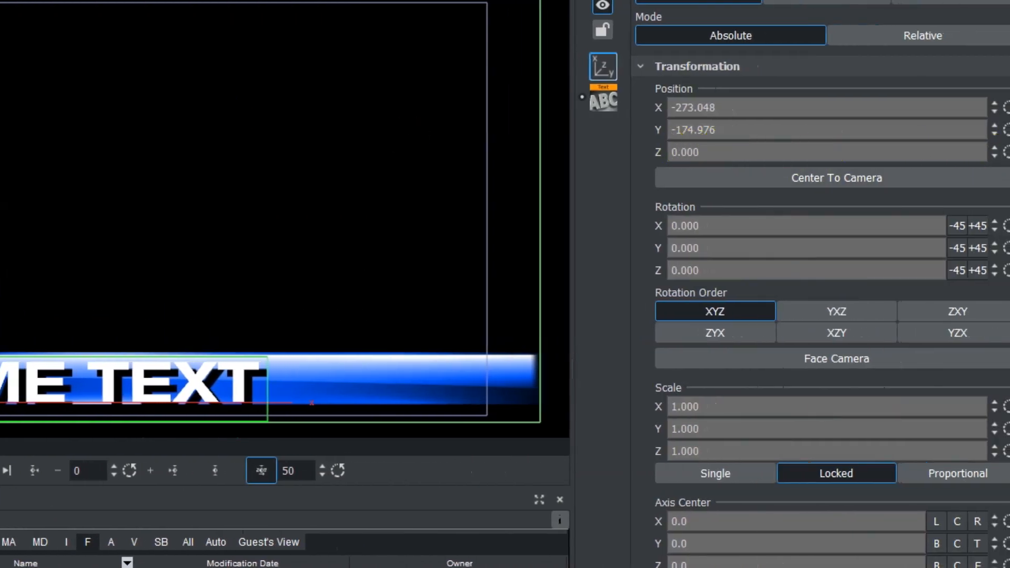
{"action": "left_click", "coordinate": [399, 379]}
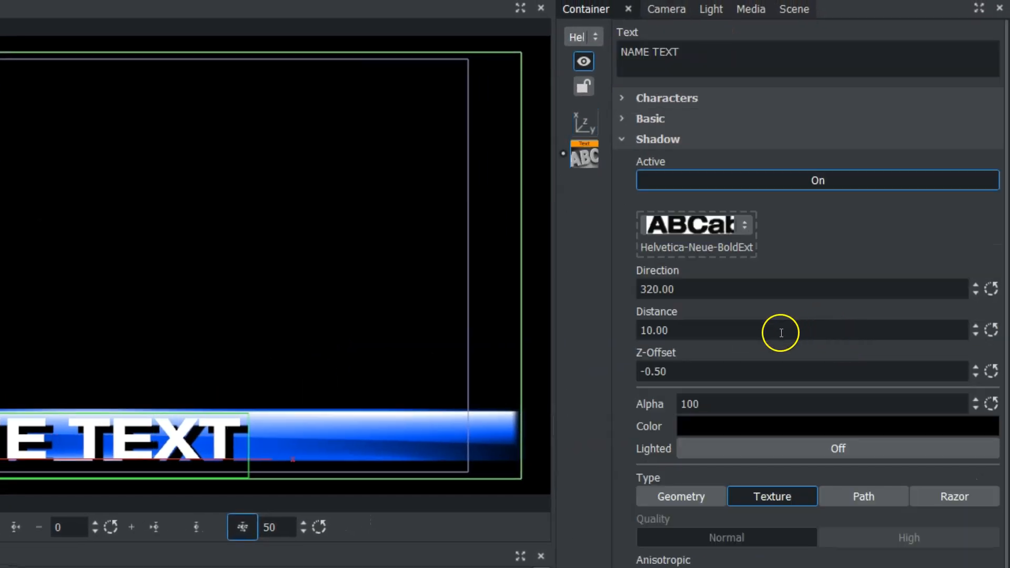
{"action": "left_click_drag", "start_coordinate": [702, 328], "coordinate": [660, 341]}
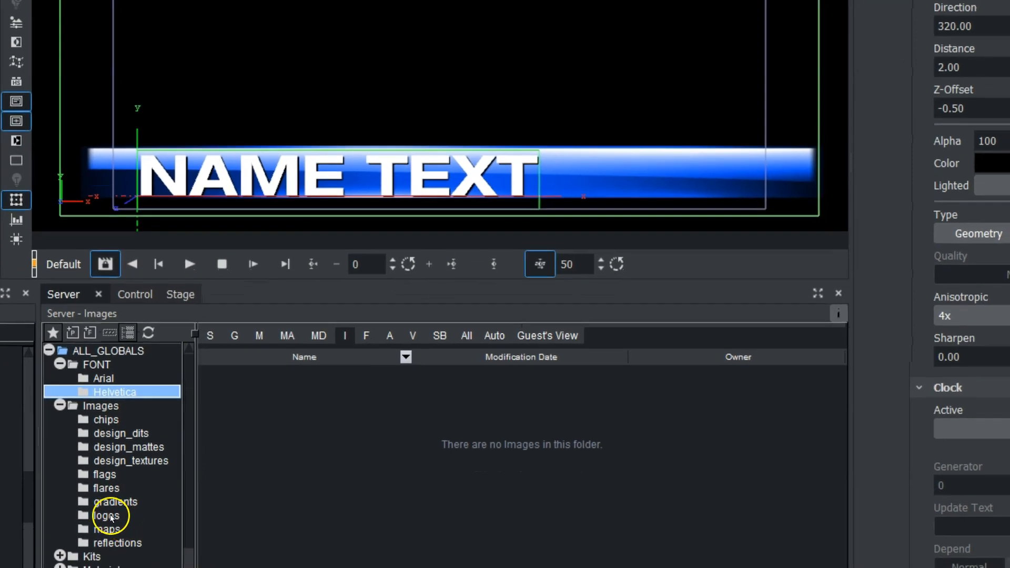
- Add the fb image from the logos folder to the scene tree as a new container
{"action": "left_click", "coordinate": [105, 514]}
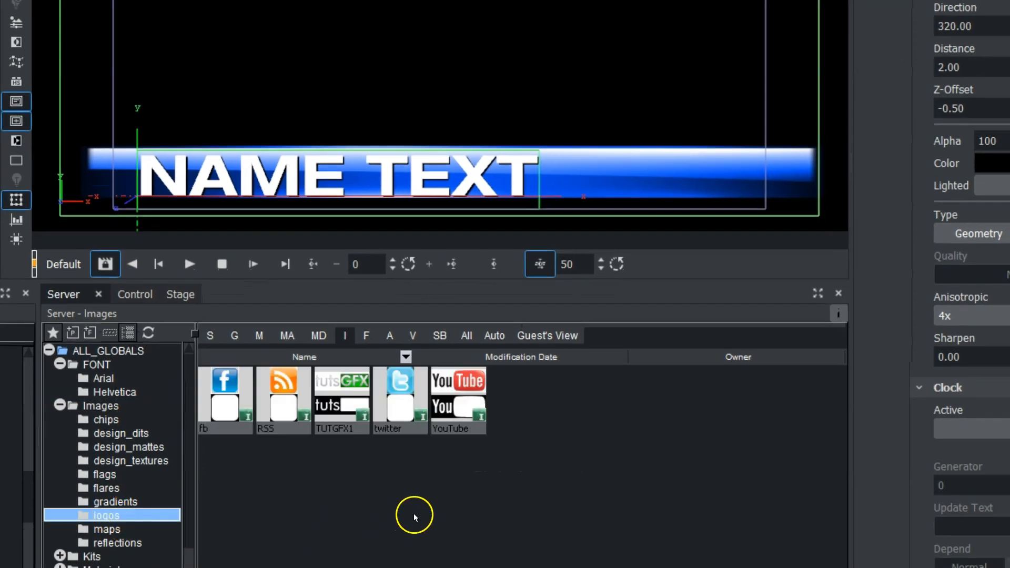
{"action": "left_click", "coordinate": [221, 392]}
{"action": "left_click_drag", "start_coordinate": [221, 392], "coordinate": [63, 252]}
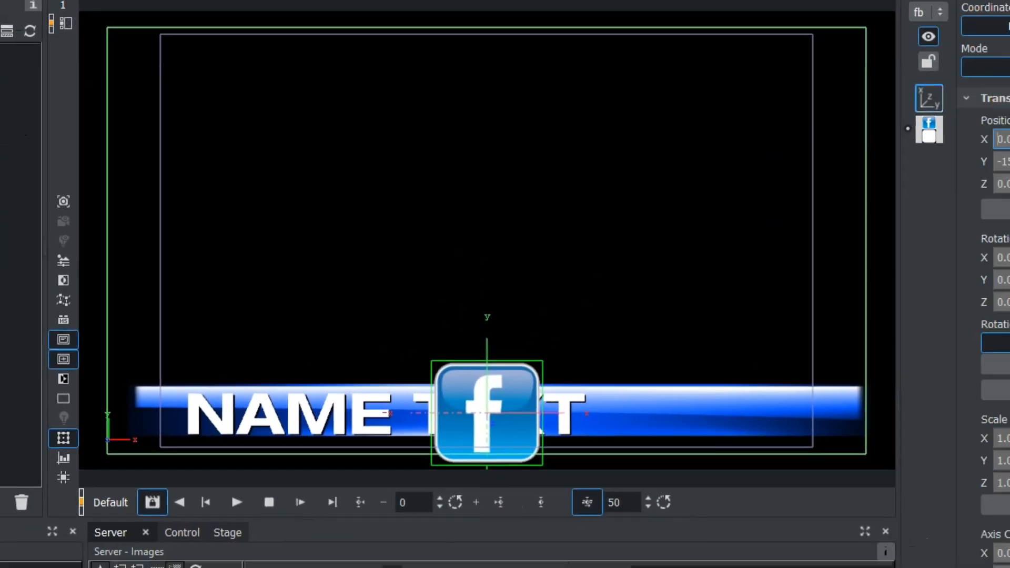
- Move the Facebook logo to the bar's right end at about X 274, Y -154 and scale it to about 0.43
{"action": "left_click_drag", "start_coordinate": [947, 121], "coordinate": [1005, 121]}
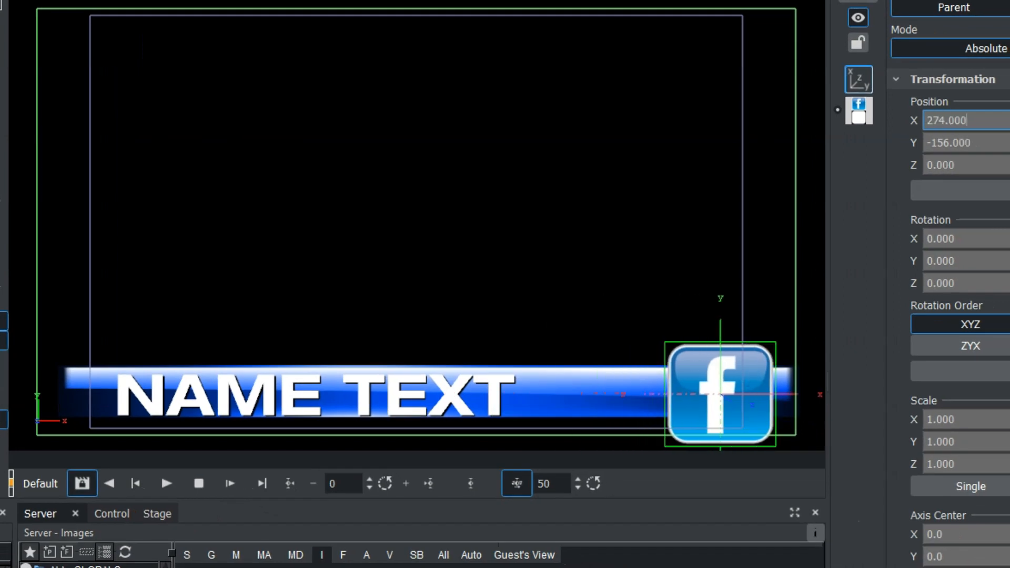
{"action": "left_click_drag", "start_coordinate": [968, 419], "coordinate": [958, 418]}
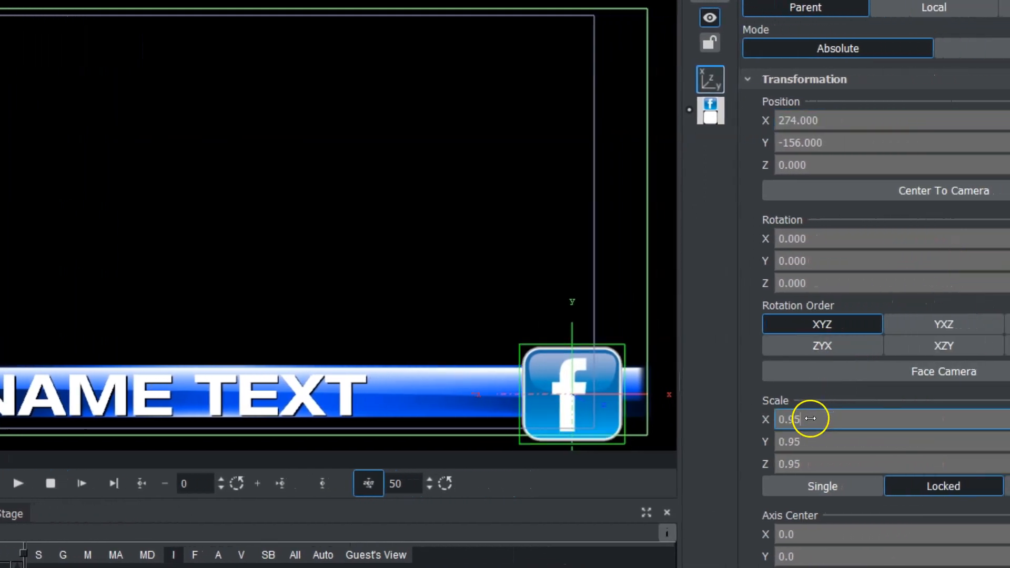
{"action": "left_click_drag", "start_coordinate": [811, 419], "coordinate": [766, 419]}
{"action": "left_click_drag", "start_coordinate": [805, 137], "coordinate": [805, 141]}
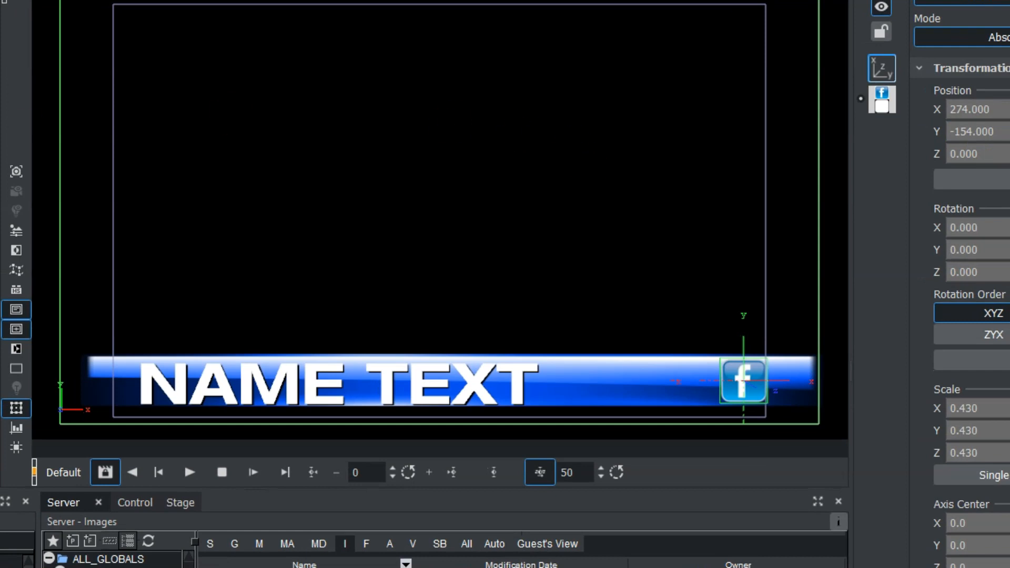
- Group the rectangle, text and fb containers under one parent container
{"action": "left_click", "coordinate": [116, 62], "text": "shift"}
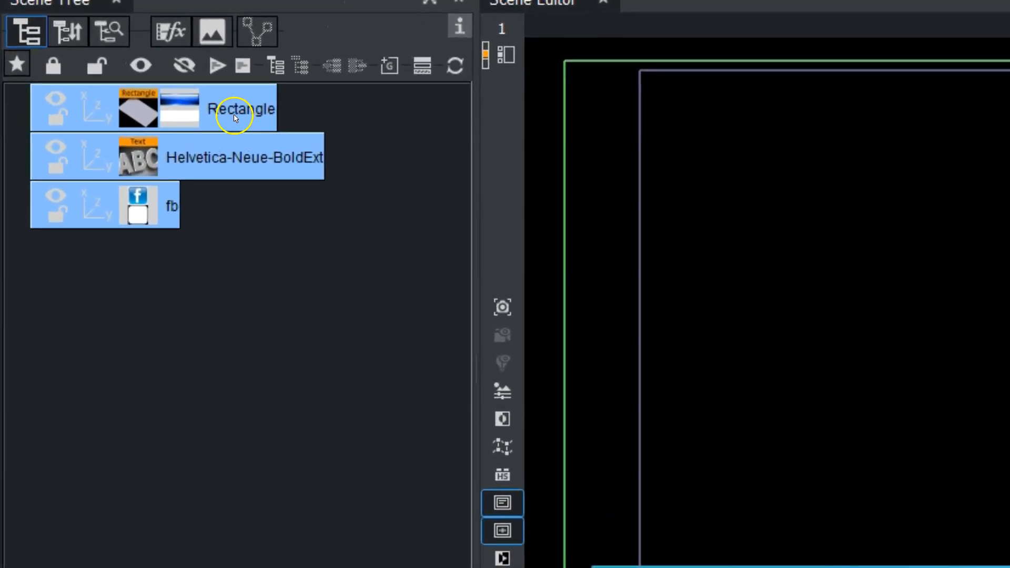
{"action": "left_click", "coordinate": [389, 64]}
{"action": "left_click_drag", "start_coordinate": [235, 154], "coordinate": [195, 104]}
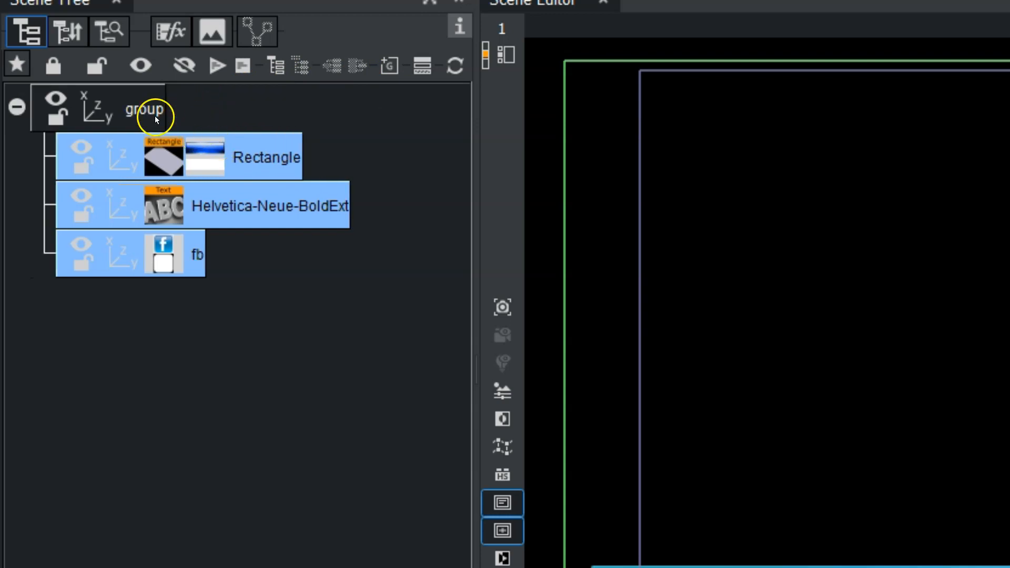
- Move the group off screen to about X -720 and add a keyframe at frame 0
{"action": "left_click", "coordinate": [134, 112]}
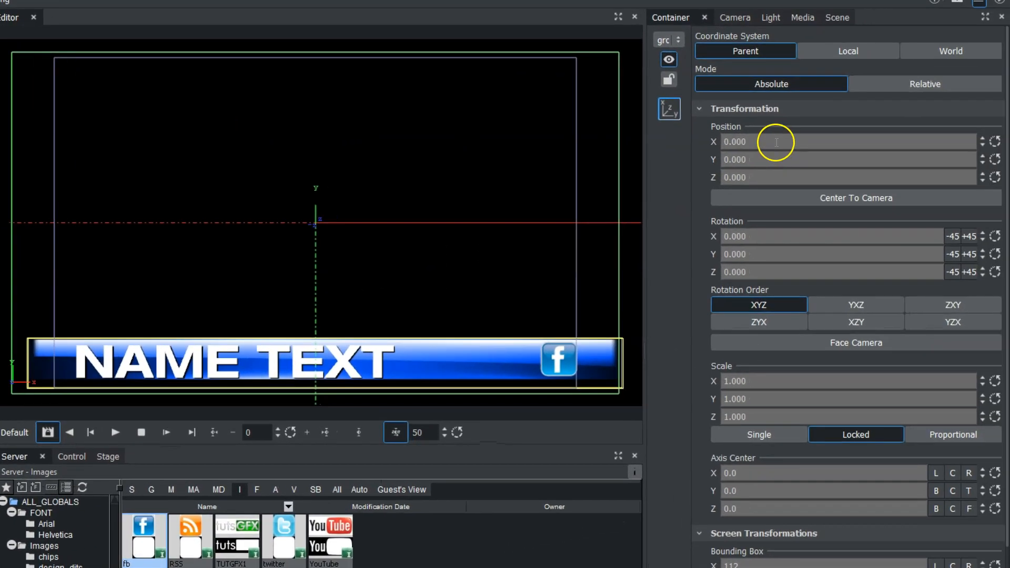
{"action": "left_click_drag", "start_coordinate": [1005, 116], "coordinate": [882, 114]}
{"action": "left_click_drag", "start_coordinate": [638, 139], "coordinate": [281, 158]}
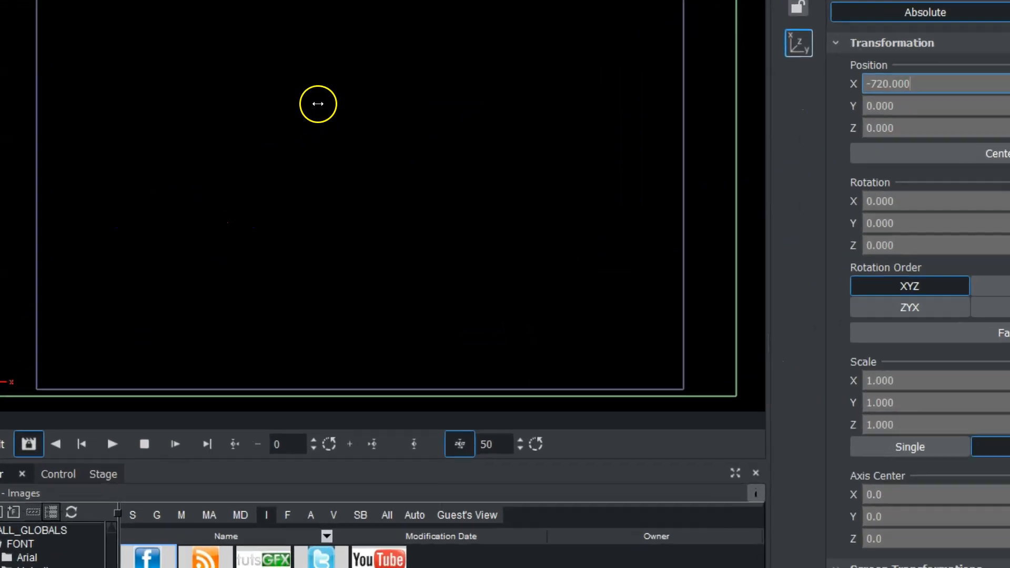
{"action": "left_click", "coordinate": [414, 444]}
- Set the group's X position to 0 at frame 50 and add a keyframe there
{"action": "left_click_drag", "start_coordinate": [862, 125], "coordinate": [1009, 125]}
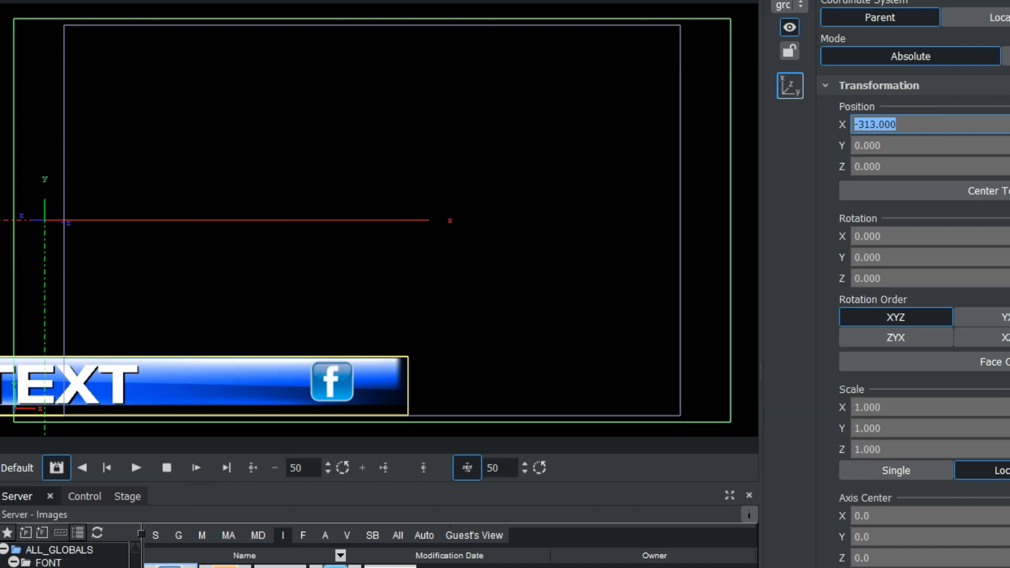
{"action": "type", "text": "0"}
{"action": "key", "text": "Return"}
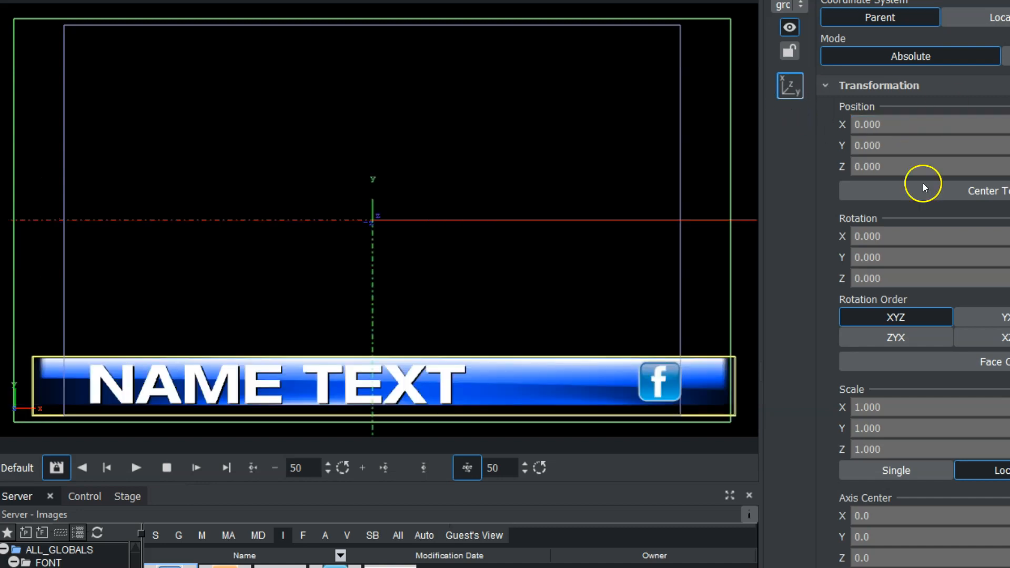
{"action": "left_click", "coordinate": [421, 467]}
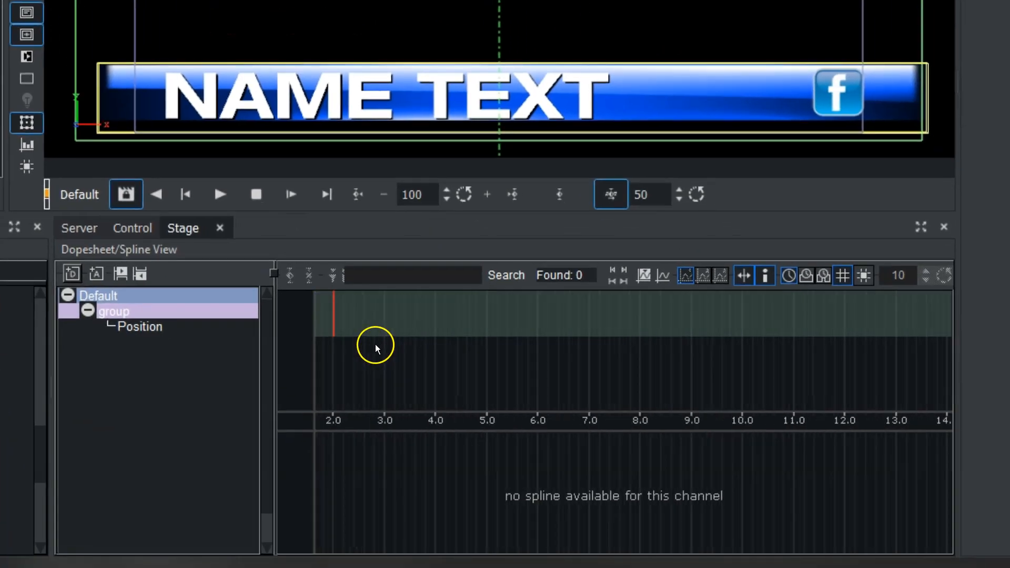
- Lengthen the group's position animation by moving its end keyframe to about frame 91, and play it back
{"action": "middle_click_drag", "start_coordinate": [361, 354], "coordinate": [824, 402]}
{"action": "left_click_drag", "start_coordinate": [375, 330], "coordinate": [418, 329]}
{"action": "left_click", "coordinate": [322, 337]}
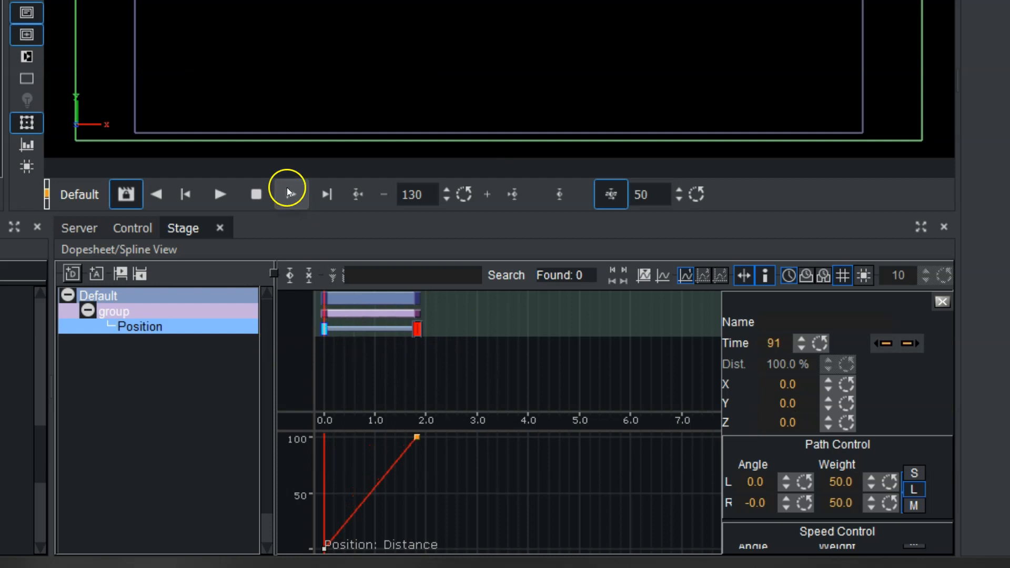
{"action": "left_click", "coordinate": [232, 194]}
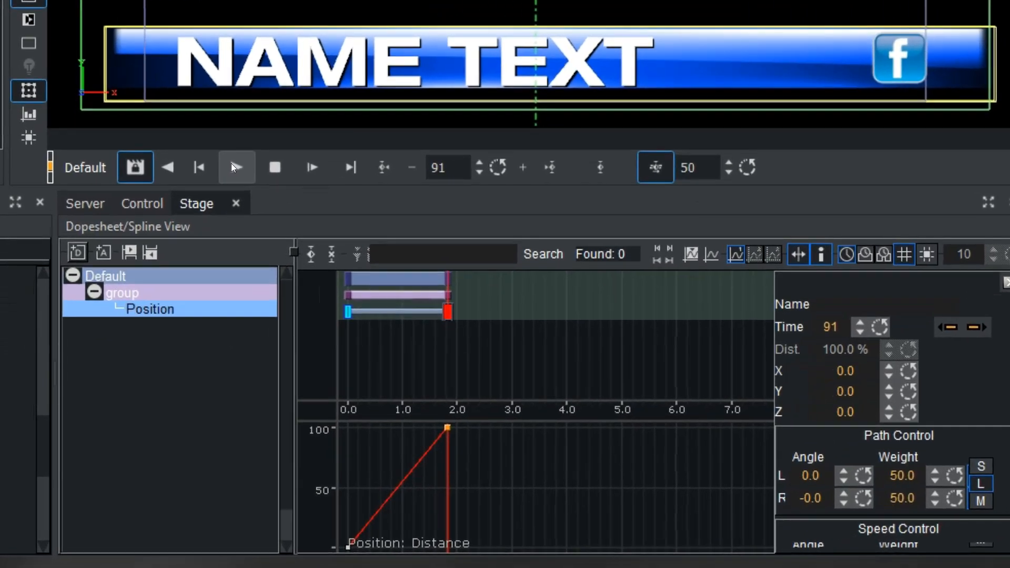
{"action": "left_click", "coordinate": [216, 192]}
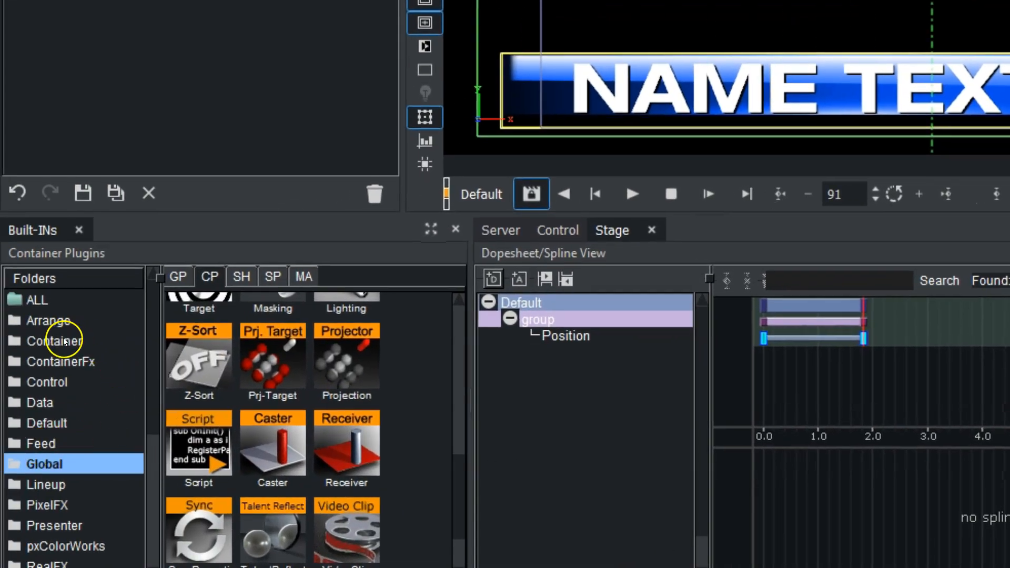
- Add the ControlText plugin from the Control folder to the name text container, with field identifier 1
{"action": "left_click", "coordinate": [61, 383]}
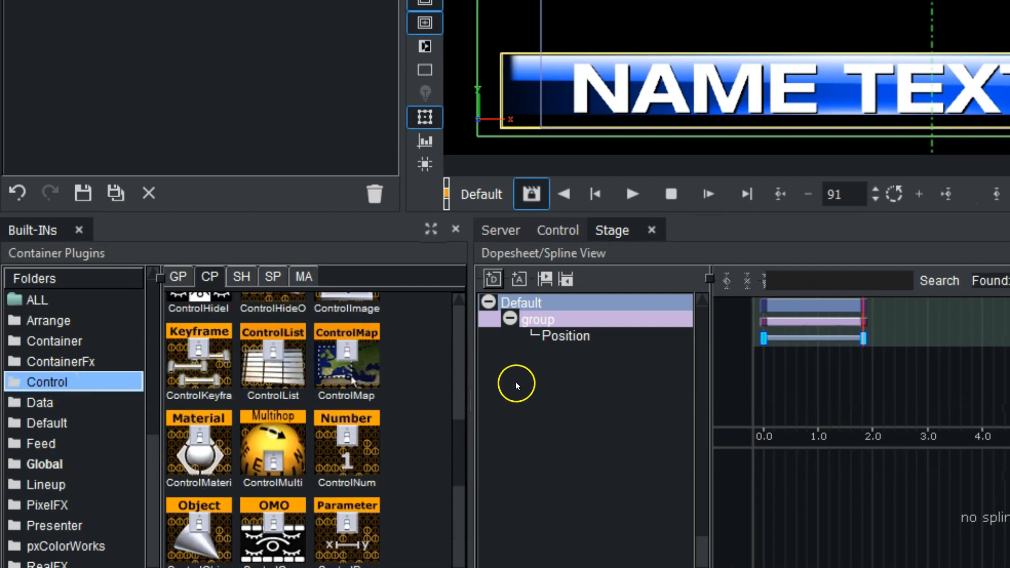
{"action": "left_click_drag", "start_coordinate": [459, 443], "coordinate": [451, 529]}
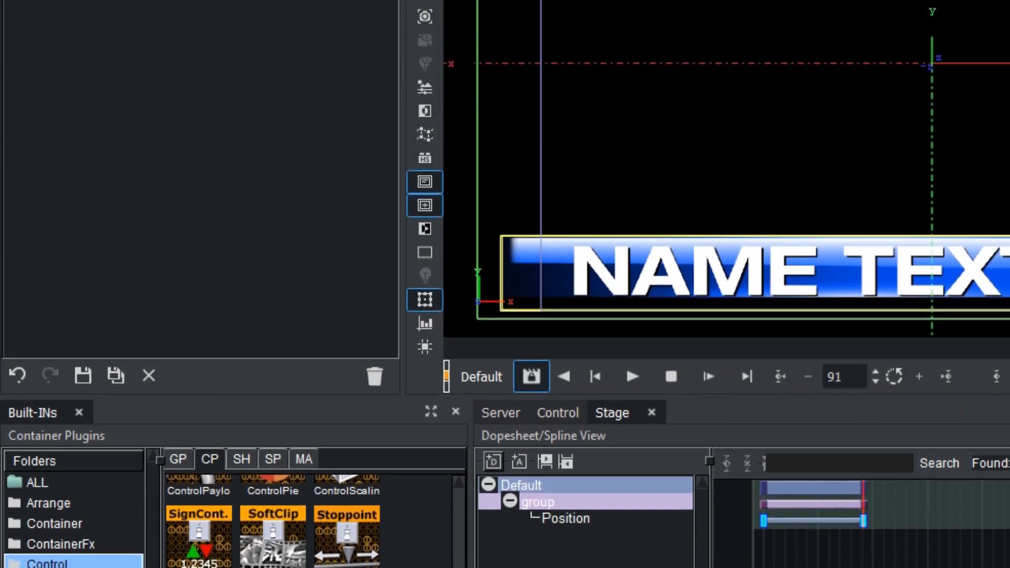
{"action": "left_click_drag", "start_coordinate": [199, 445], "coordinate": [229, 141]}
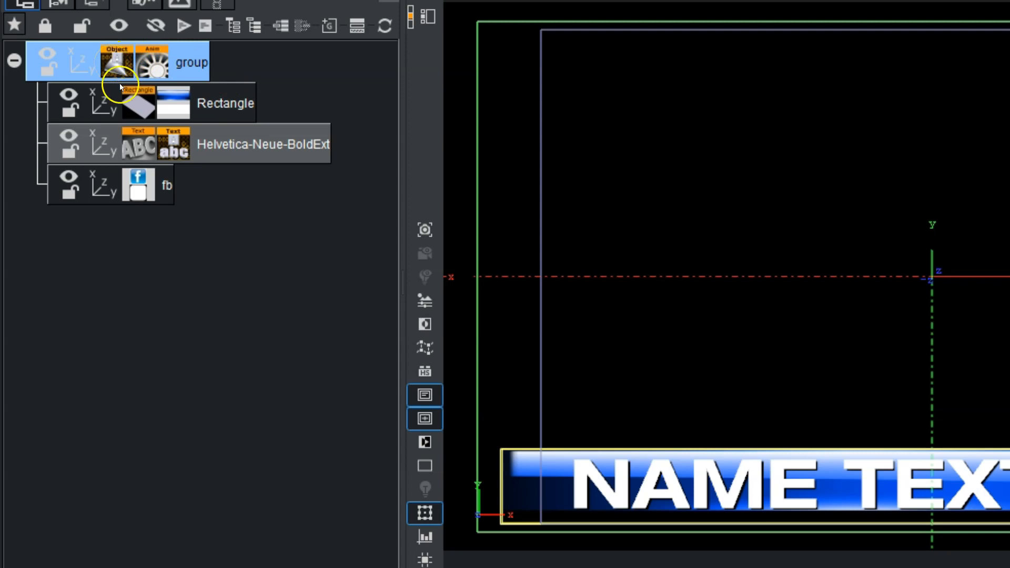
{"action": "left_click", "coordinate": [178, 153]}
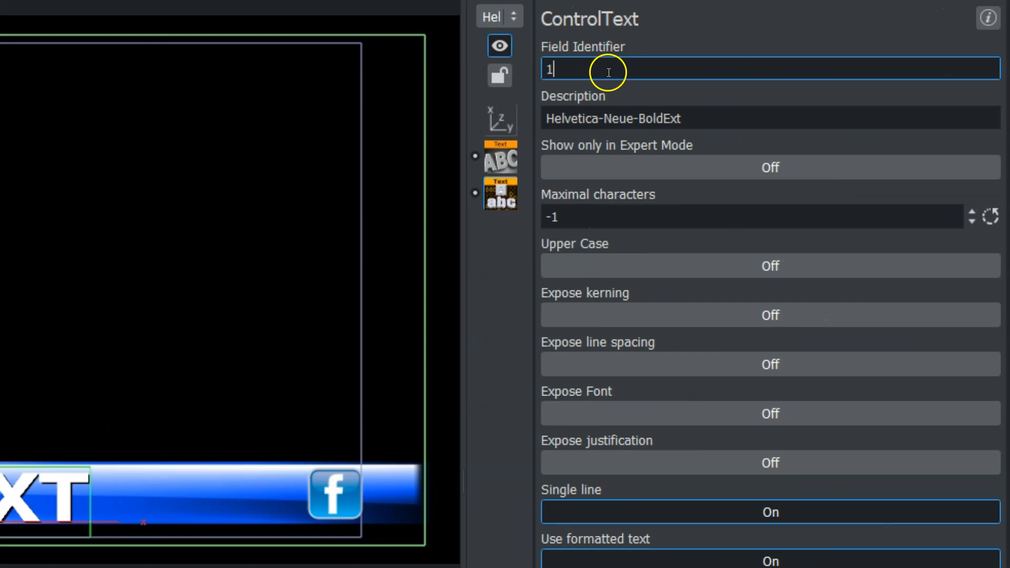
{"action": "left_click_drag", "start_coordinate": [598, 73], "coordinate": [493, 72]}
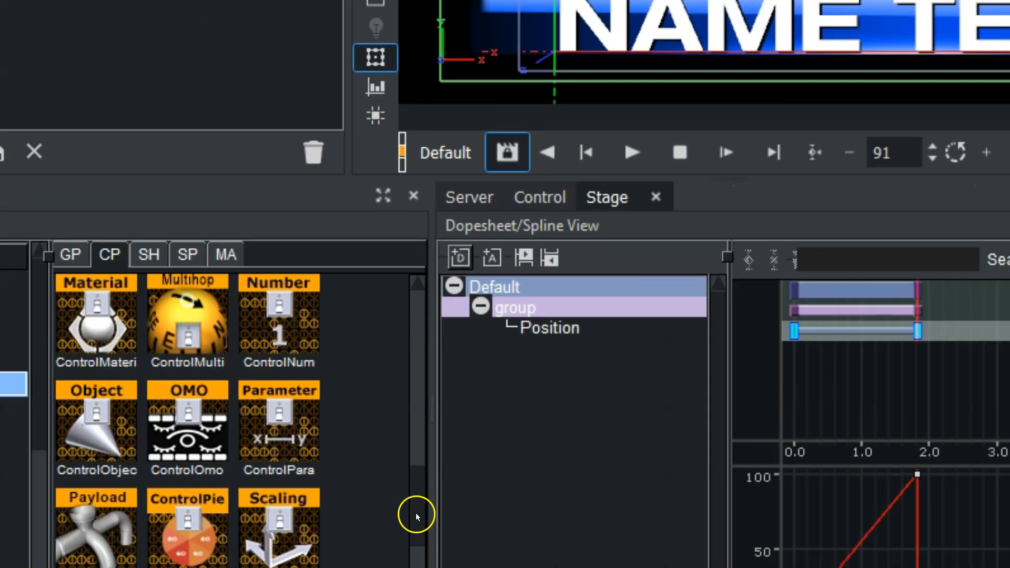
- Add the ControlImage plugin to the fb container and set its field identifier to 2
{"action": "left_click_drag", "start_coordinate": [563, 425], "coordinate": [573, 348]}
{"action": "left_click_drag", "start_coordinate": [429, 353], "coordinate": [209, 130]}
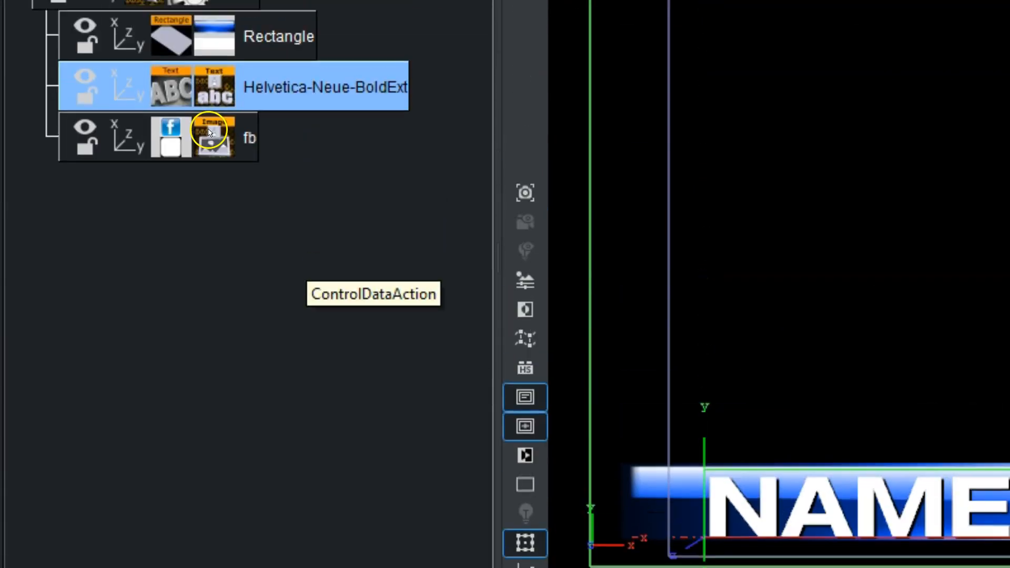
{"action": "left_click", "coordinate": [209, 132]}
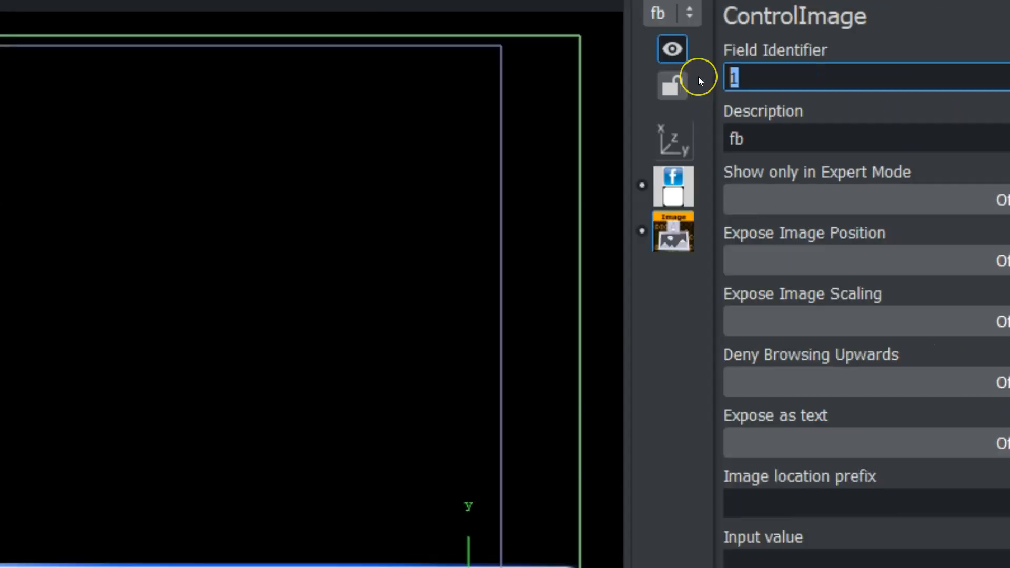
{"action": "type", "text": "2"}
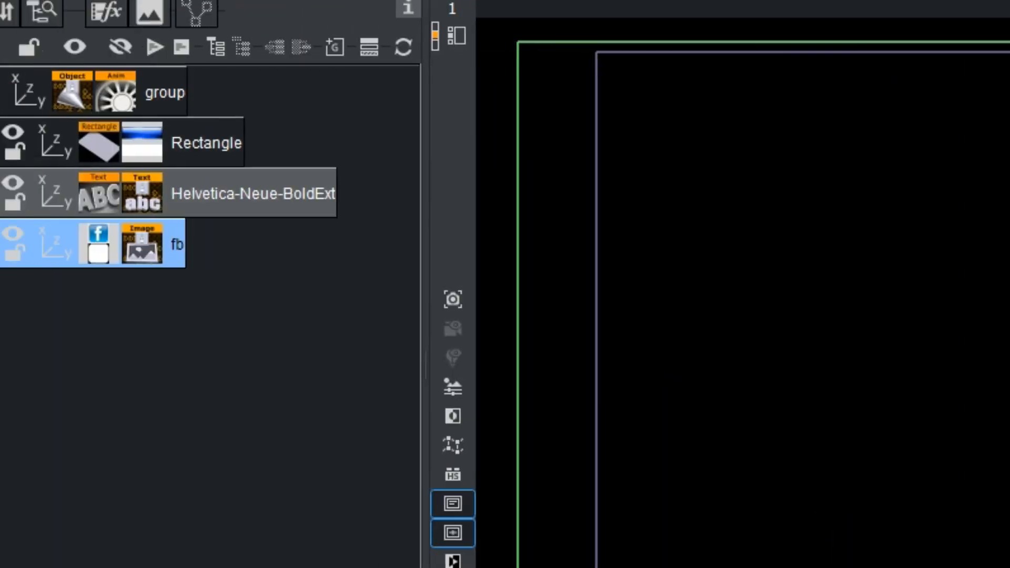
{"action": "left_click", "coordinate": [144, 102]}
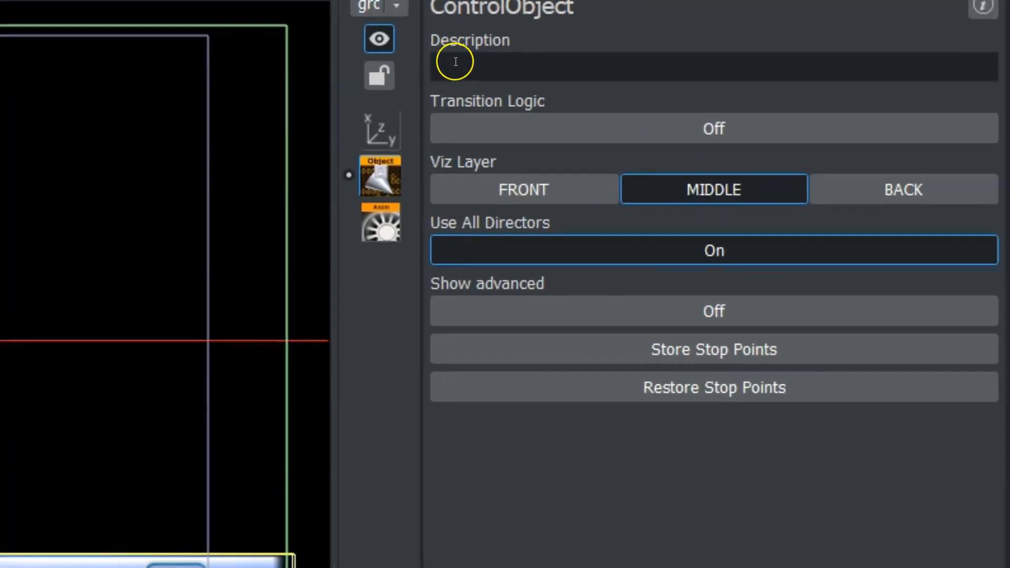
{"action": "left_click", "coordinate": [456, 62]}
{"action": "type", "text": "1"}
{"action": "key", "text": "BackSpace"}
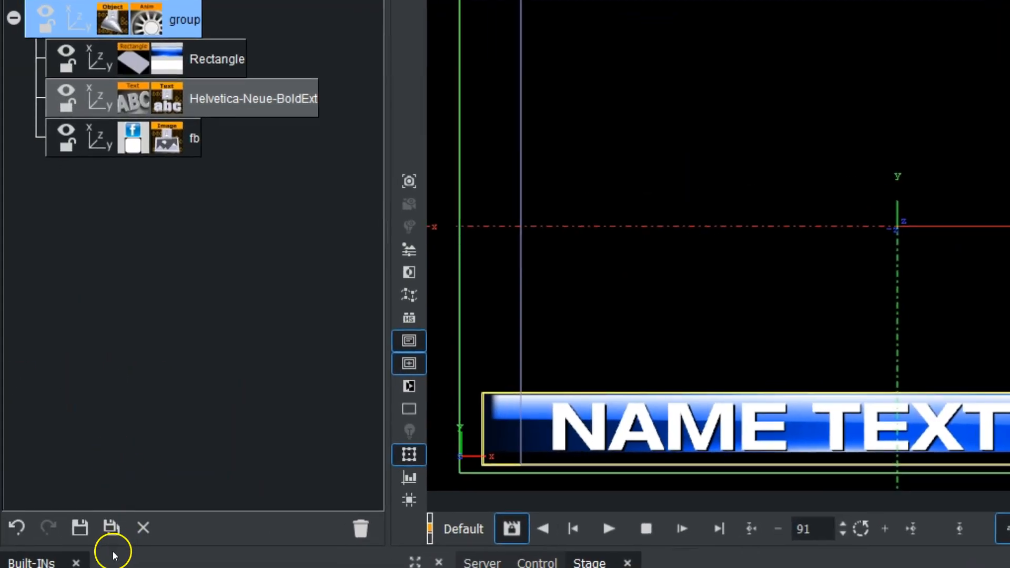
- Save the scene as L3POST in the ALL_GLOBALS folder
{"action": "left_click", "coordinate": [88, 530]}
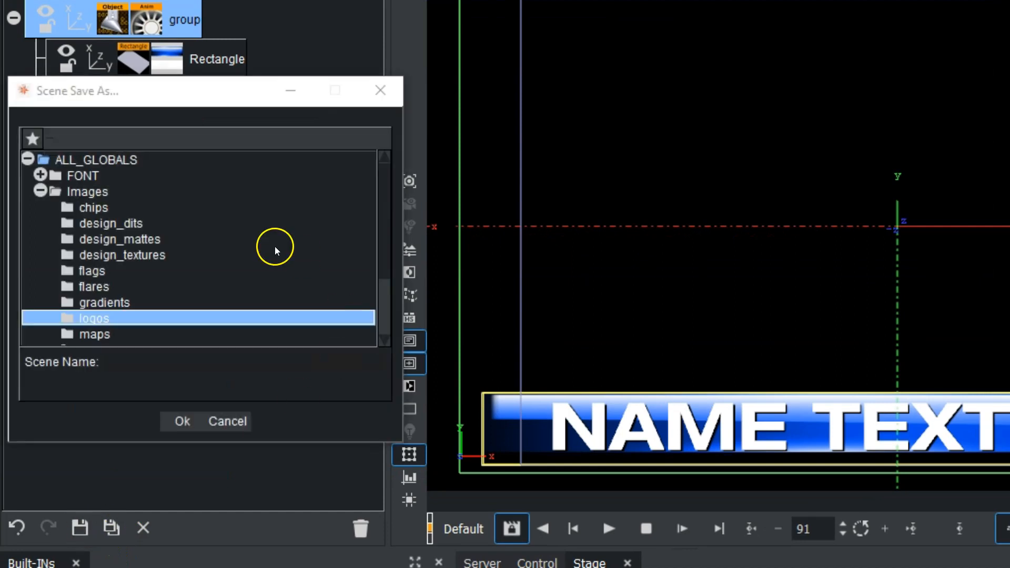
{"action": "left_click", "coordinate": [38, 190]}
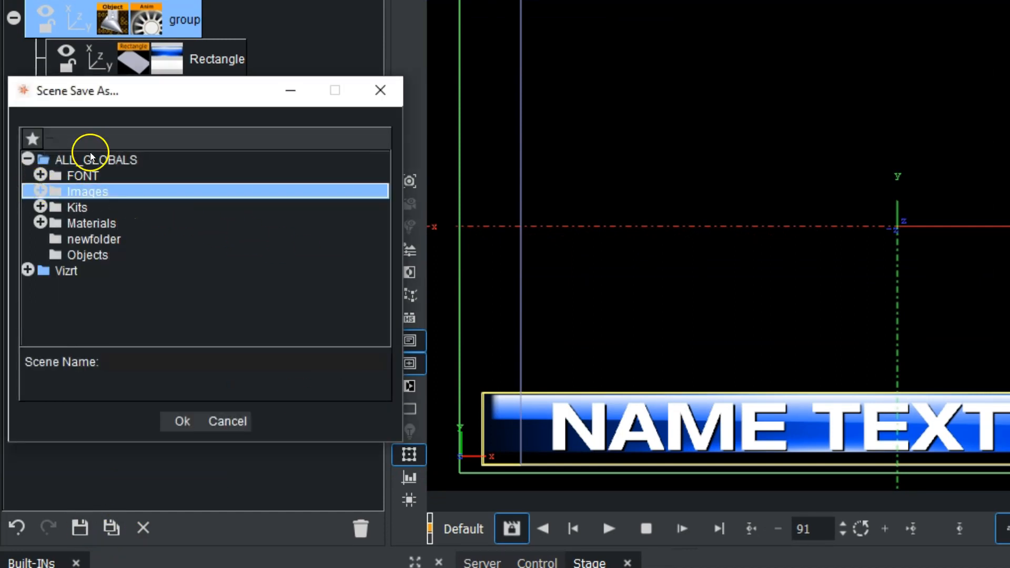
{"action": "left_click", "coordinate": [90, 160]}
{"action": "left_click", "coordinate": [125, 359]}
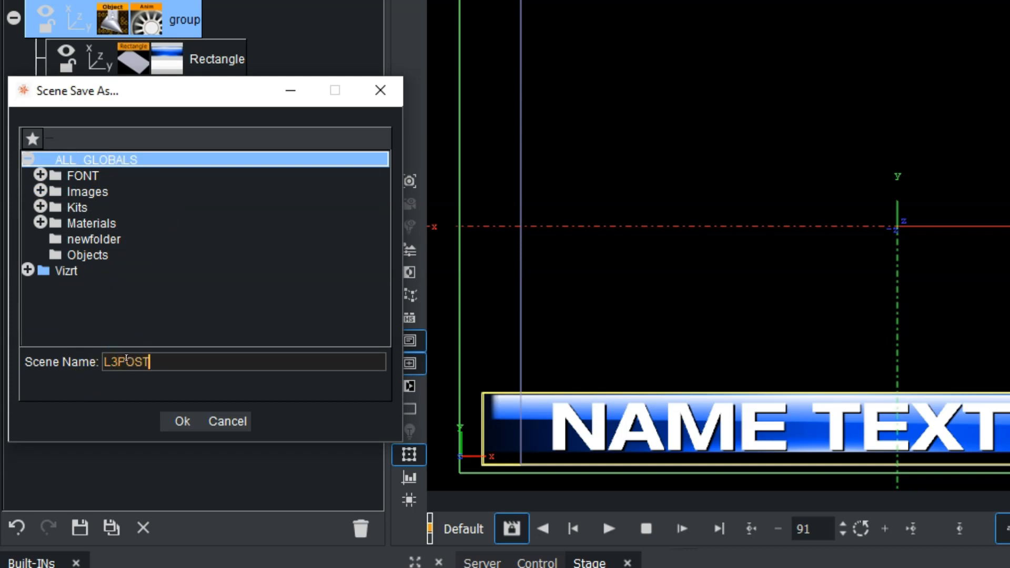
{"action": "type", "text": "L3POST"}
{"action": "key", "text": "Return"}
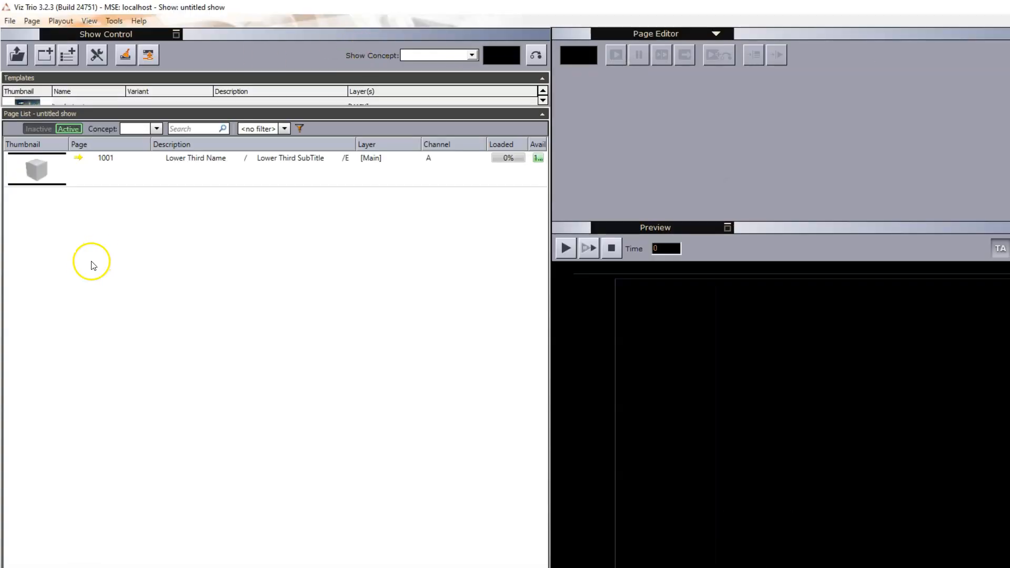
- Switch to Viz Trio, select page 1001 and enlarge the template list above the page list
{"action": "left_click", "coordinate": [226, 181]}
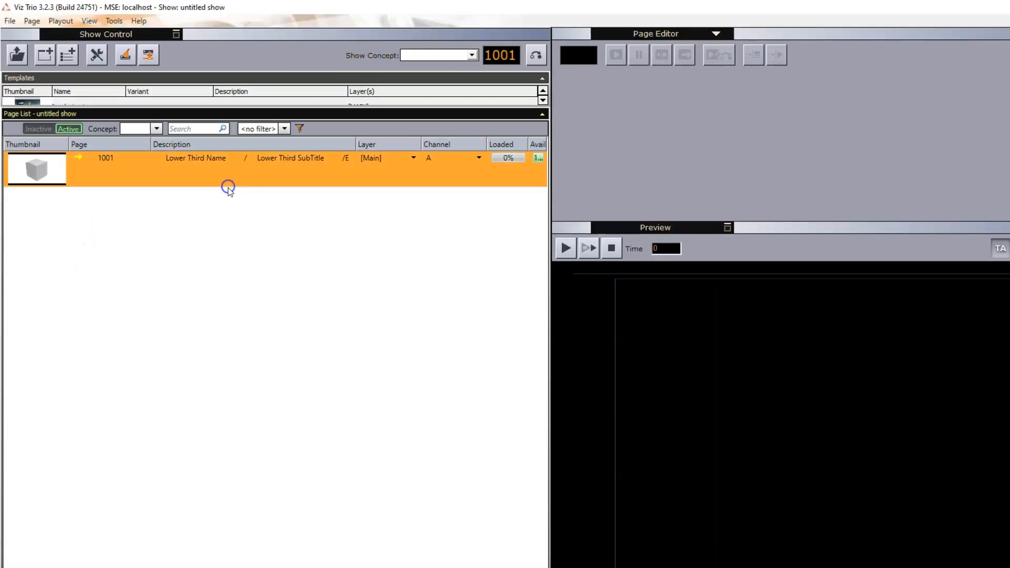
{"action": "left_click", "coordinate": [206, 103]}
{"action": "left_click_drag", "start_coordinate": [206, 110], "coordinate": [189, 287]}
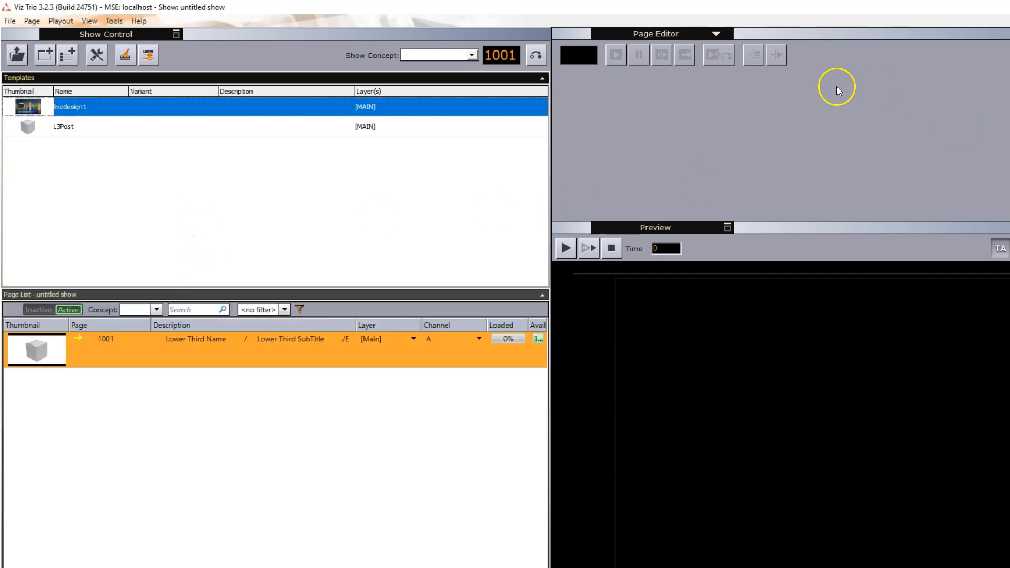
- Import the L3POST scene from the ALL_GLOBALS folder into the show's template list and return to the page editor
{"action": "left_click", "coordinate": [682, 33]}
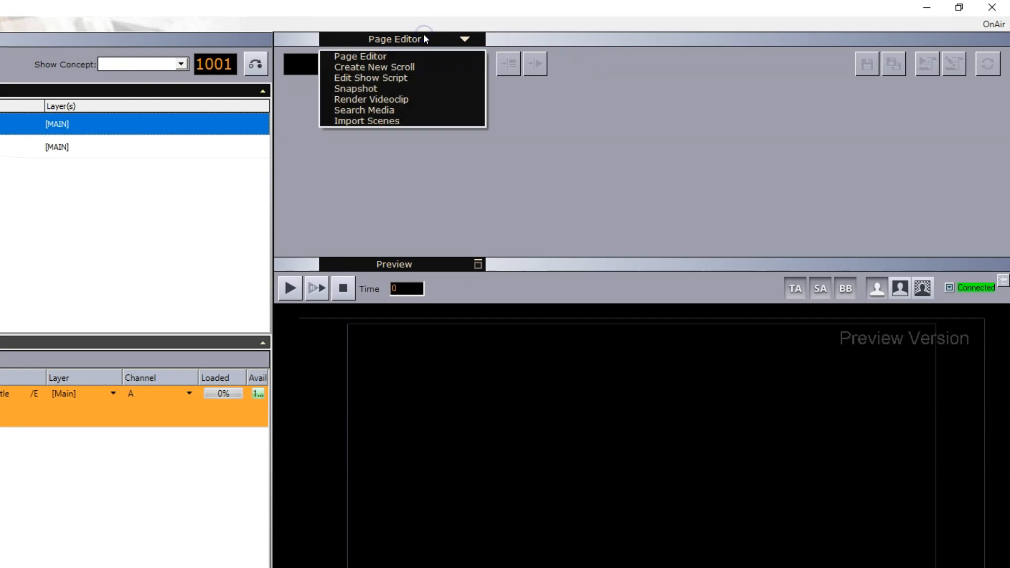
{"action": "left_click", "coordinate": [365, 123]}
{"action": "left_click_drag", "start_coordinate": [700, 111], "coordinate": [710, 99]}
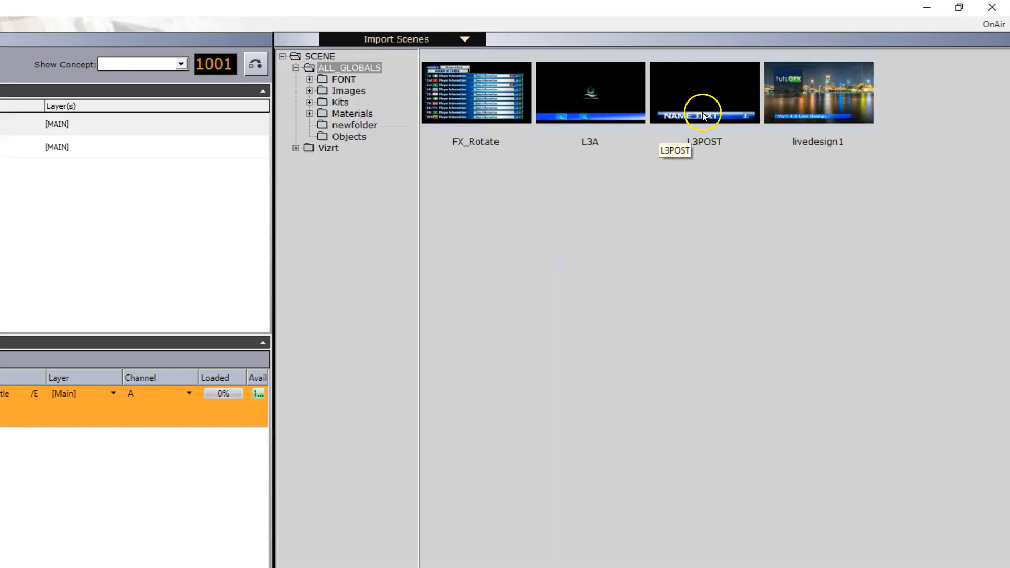
{"action": "left_click_drag", "start_coordinate": [786, 93], "coordinate": [127, 189]}
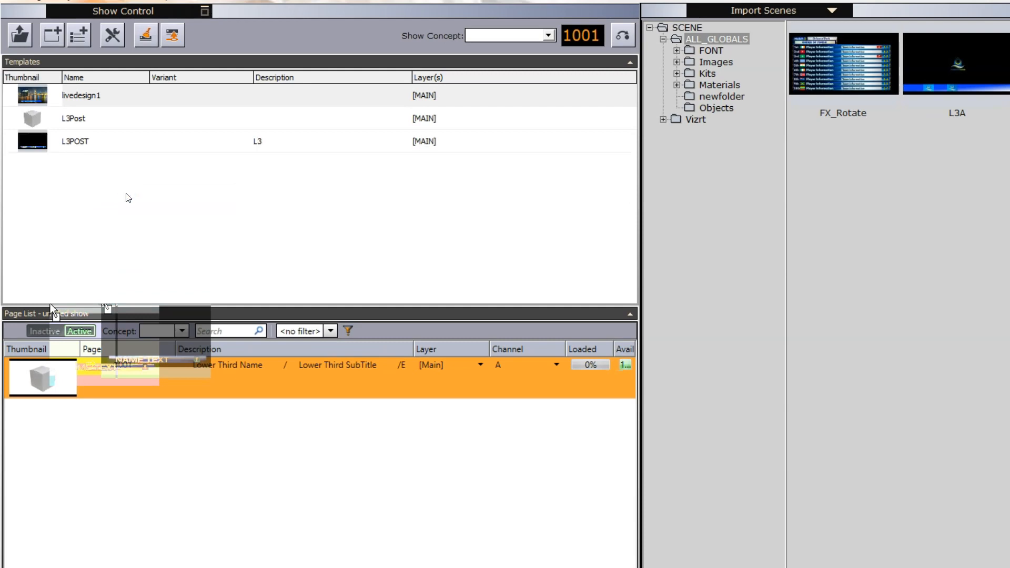
{"action": "left_click", "coordinate": [180, 157]}
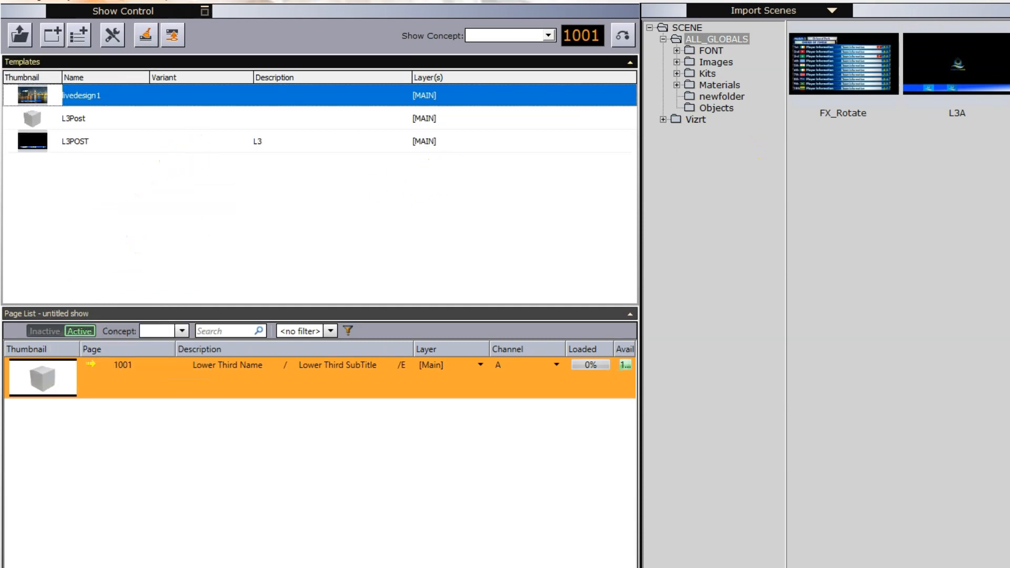
{"action": "left_click", "coordinate": [724, 32]}
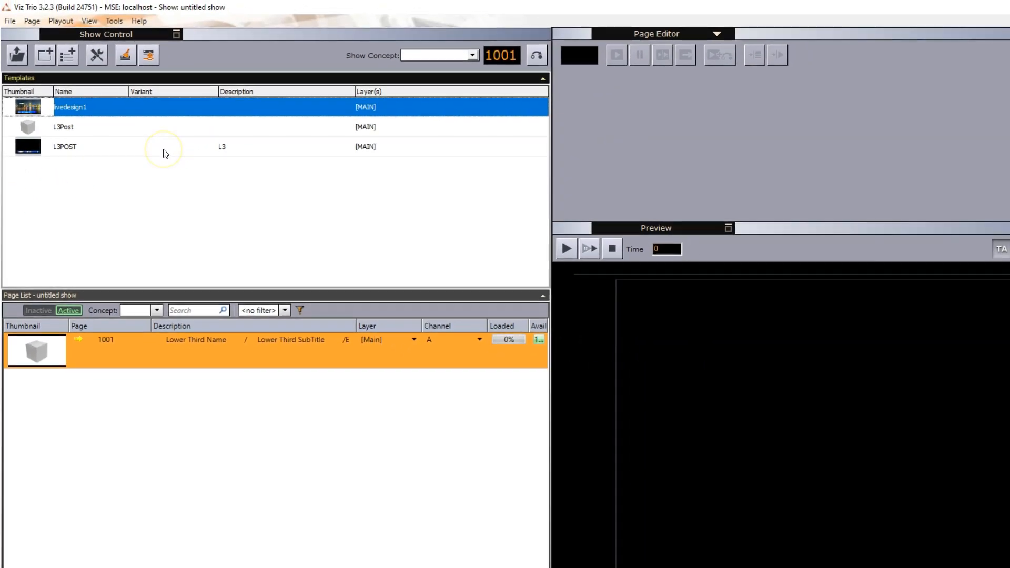
- Load the imported L3POST template, enlarge the tab fields area and replace the name text with NEW NAME
{"action": "left_click", "coordinate": [165, 147]}
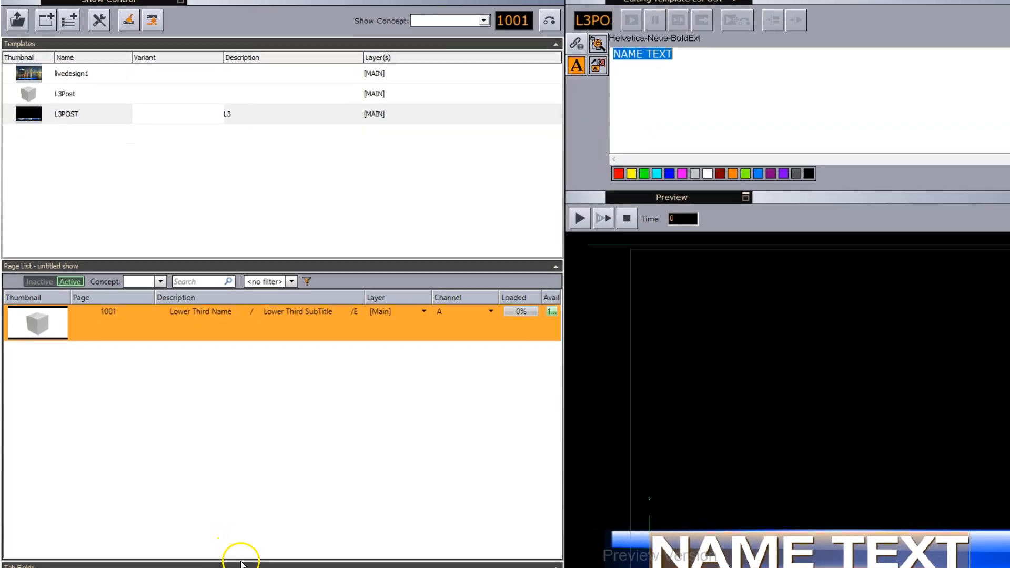
{"action": "left_click_drag", "start_coordinate": [225, 556], "coordinate": [227, 440]}
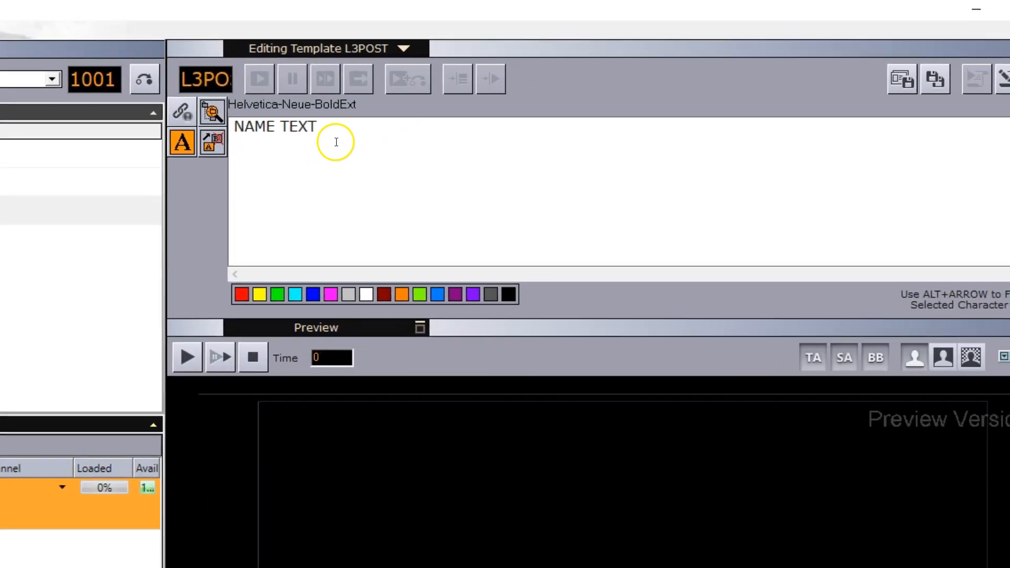
{"action": "key", "text": "ctrl+a"}
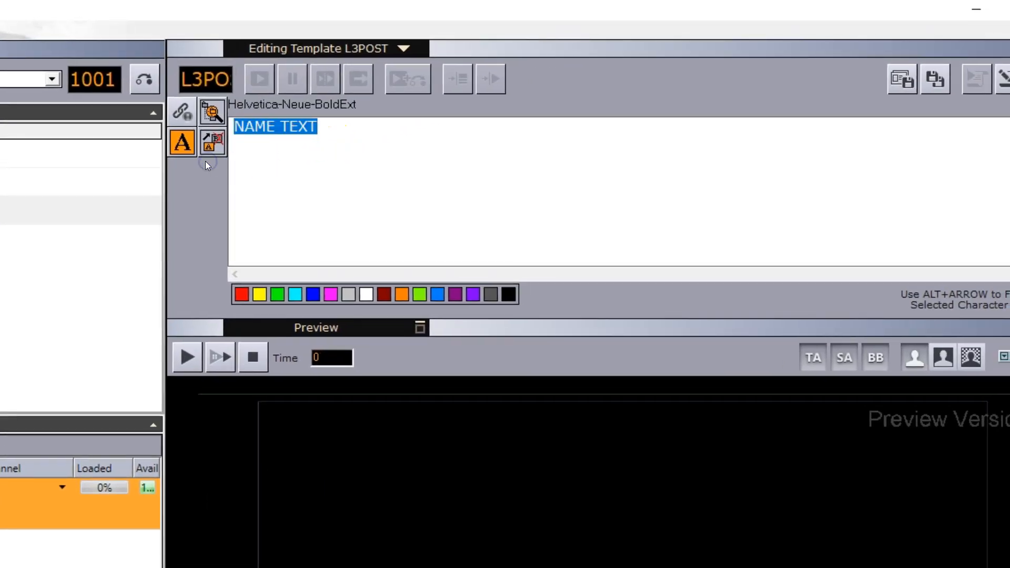
{"action": "type", "text": "NEW NAME"}
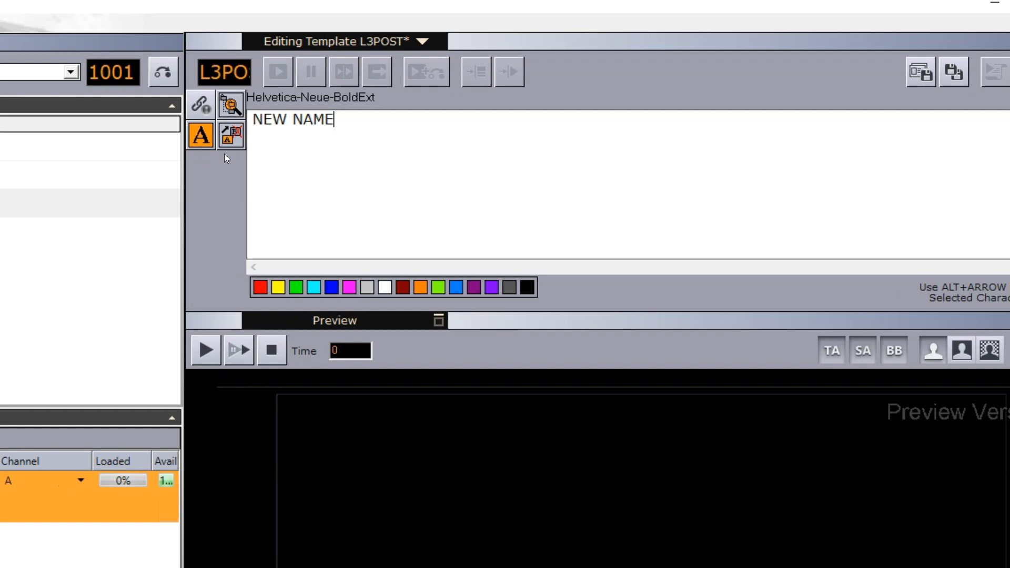
- Change the fb image field to the twitter logo and save the result as page 1000
{"action": "left_click", "coordinate": [203, 459]}
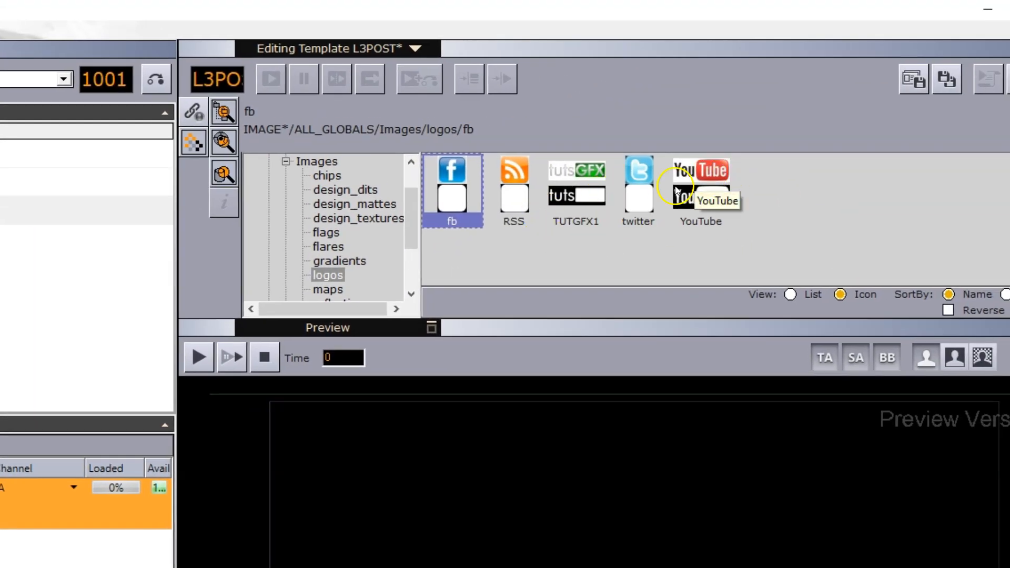
{"action": "left_click", "coordinate": [637, 188]}
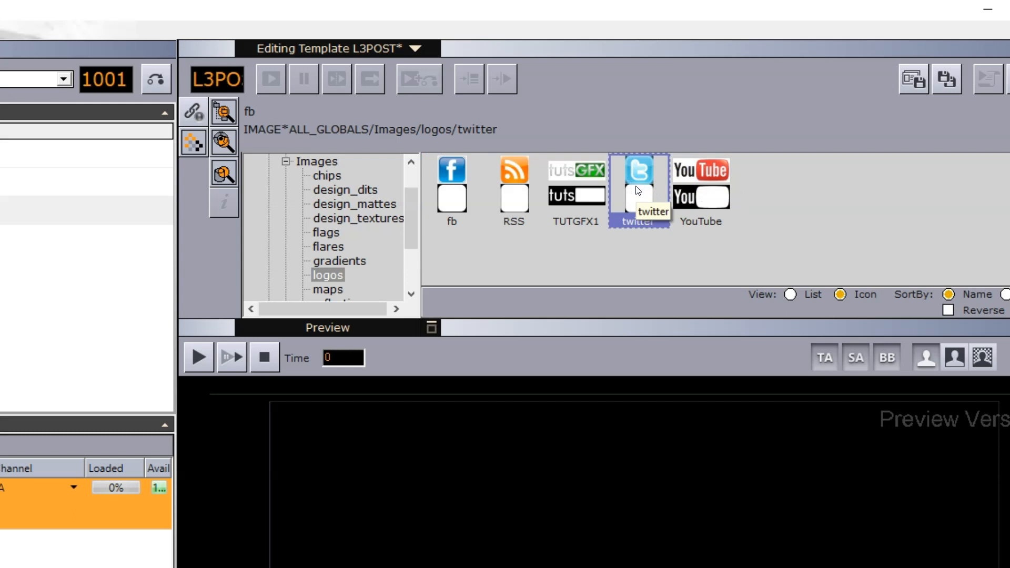
{"action": "left_click", "coordinate": [979, 80]}
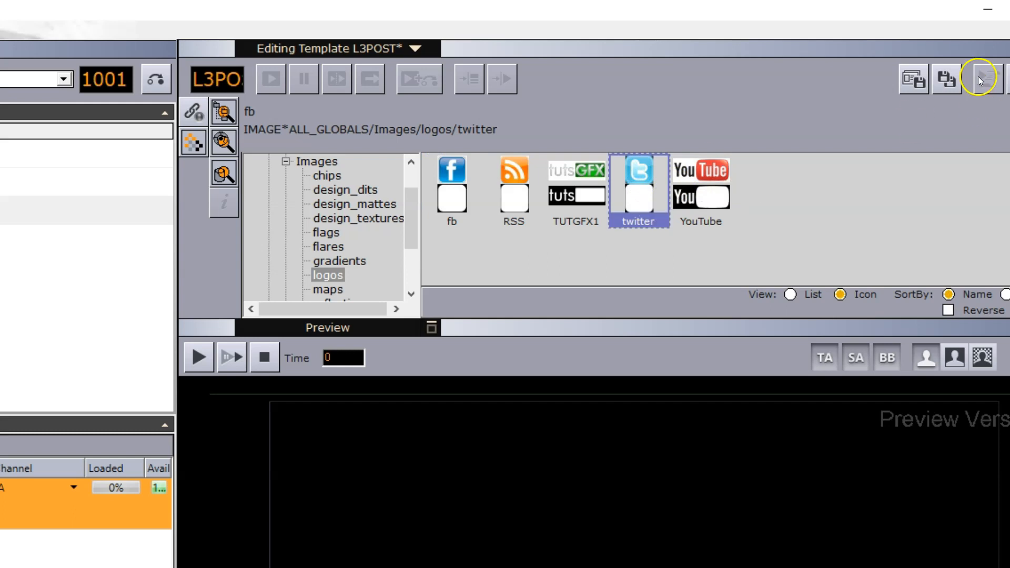
{"action": "left_click", "coordinate": [944, 76]}
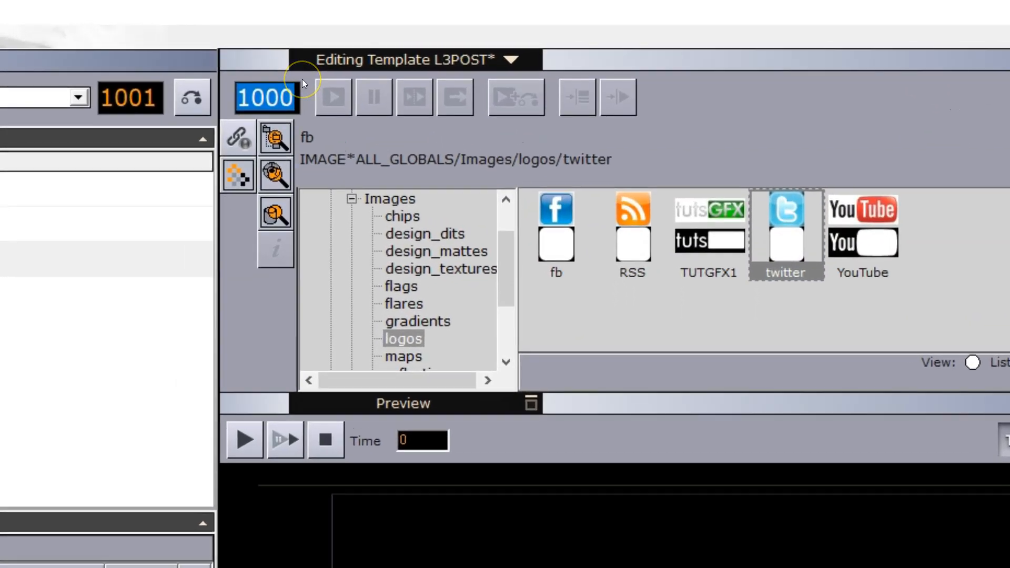
{"action": "key", "text": "Return"}
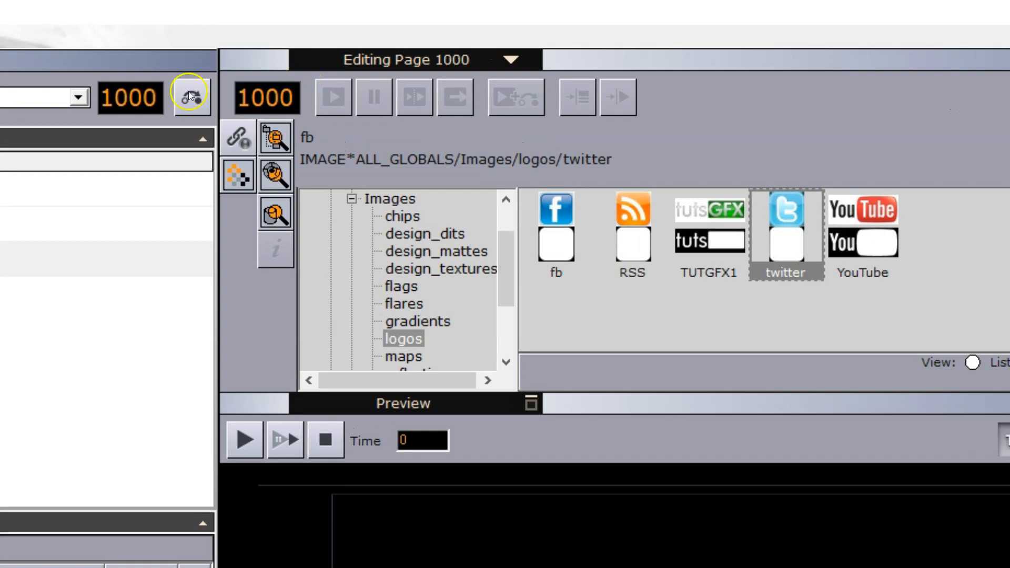
- Open page 1000 to check it, reload the L3POST template and set its name text to NAME TWO
{"action": "double_click", "coordinate": [355, 331]}
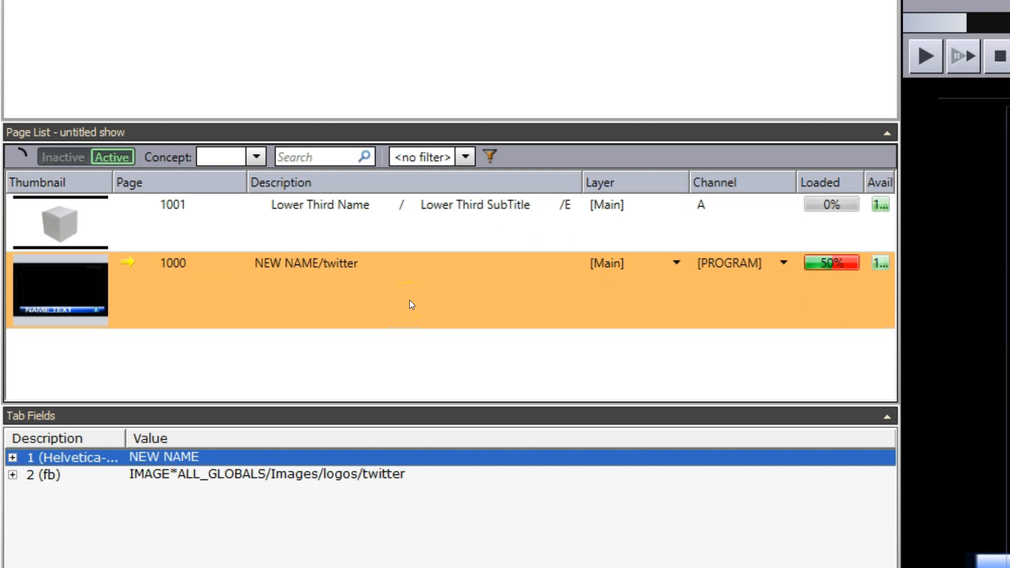
{"action": "double_click", "coordinate": [84, 39]}
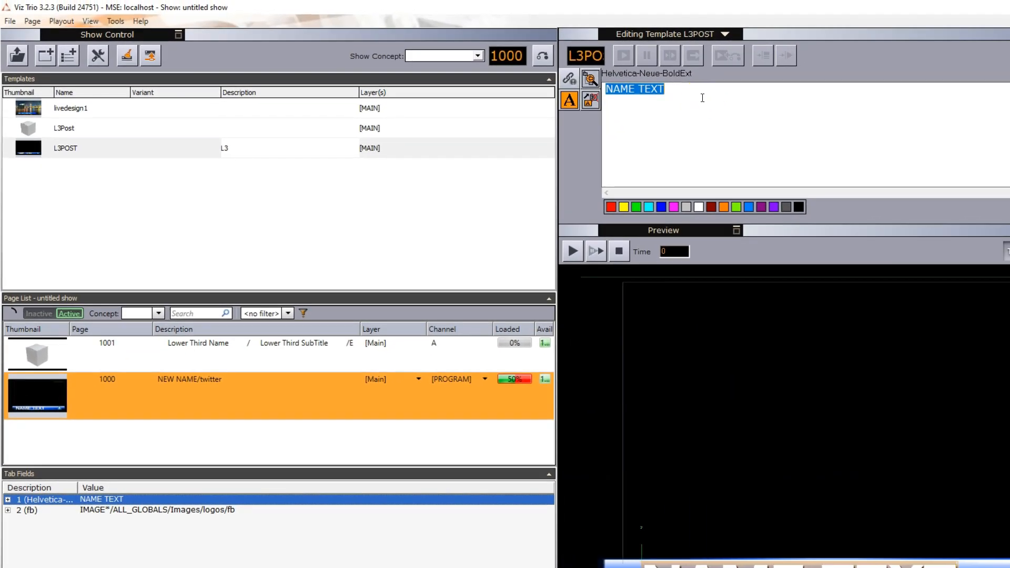
{"action": "type", "text": "NAME TWO"}
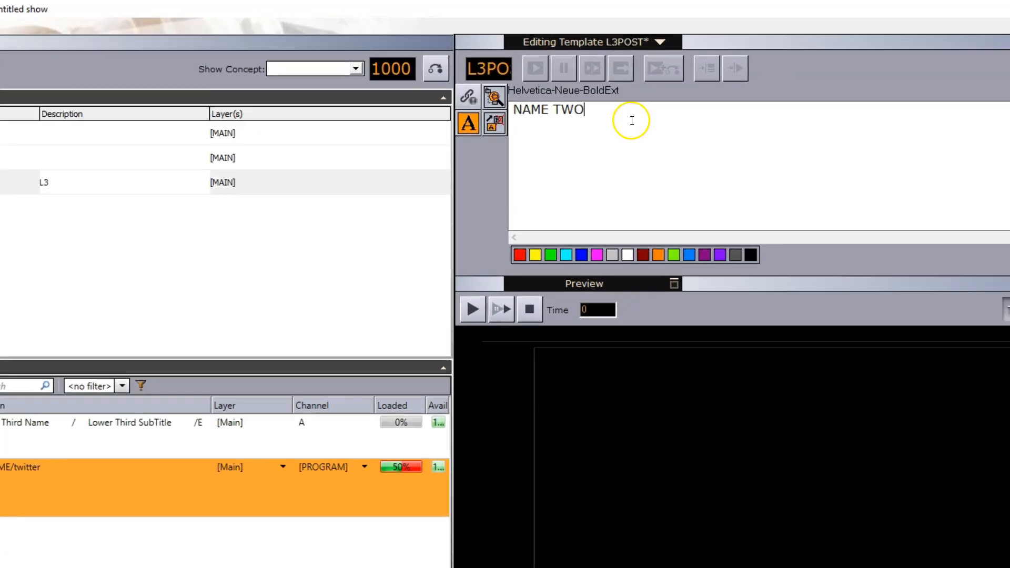
- Change the fb image field to the YouTube logo and save the result as page 1002
{"action": "left_click", "coordinate": [279, 480]}
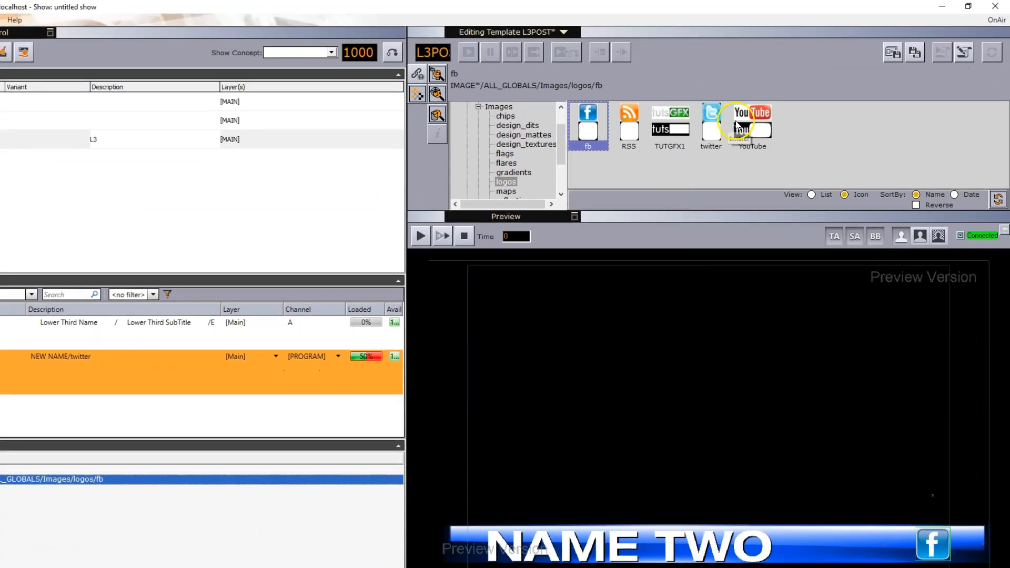
{"action": "left_click", "coordinate": [758, 118]}
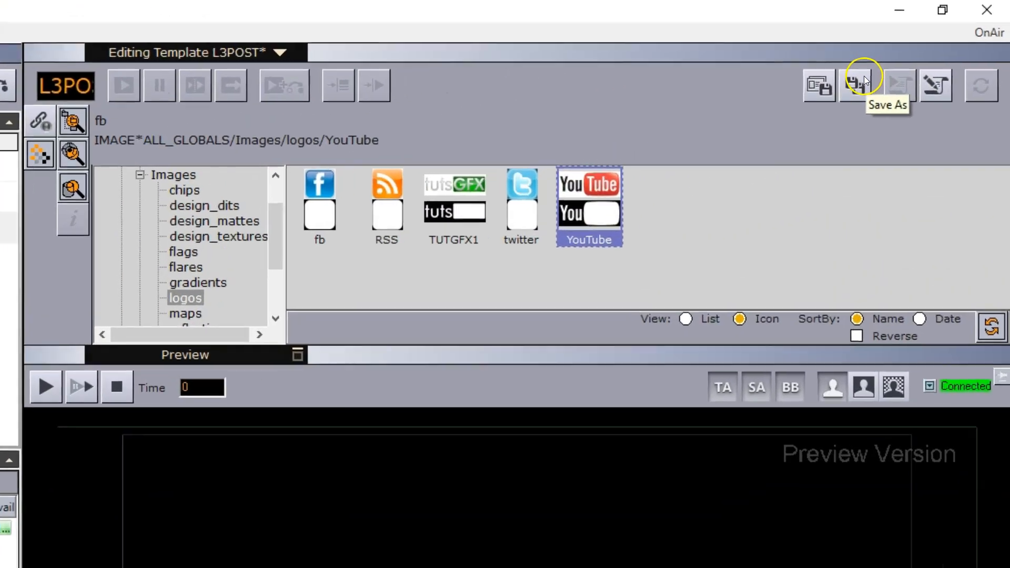
{"action": "left_click", "coordinate": [916, 52]}
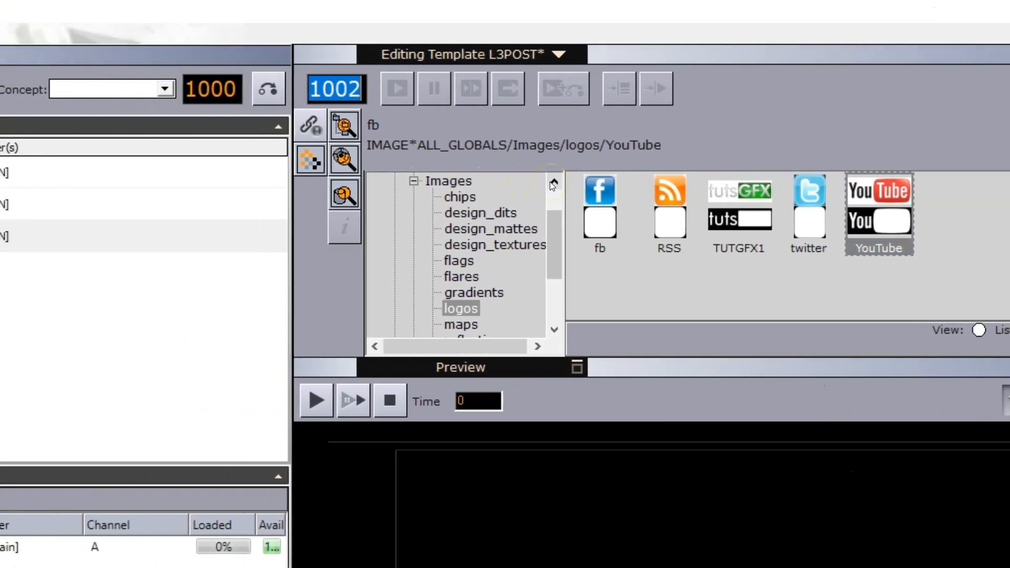
{"action": "key", "text": "Return"}
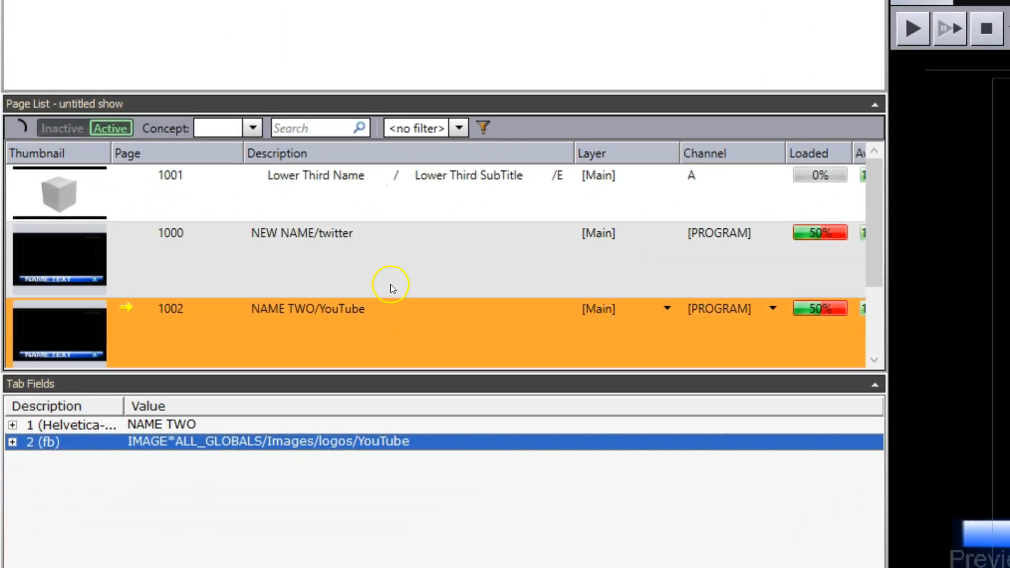
- Open page 1000, select page 1002 in the page list and play the lower third animation in the preview
{"action": "left_click", "coordinate": [390, 284]}
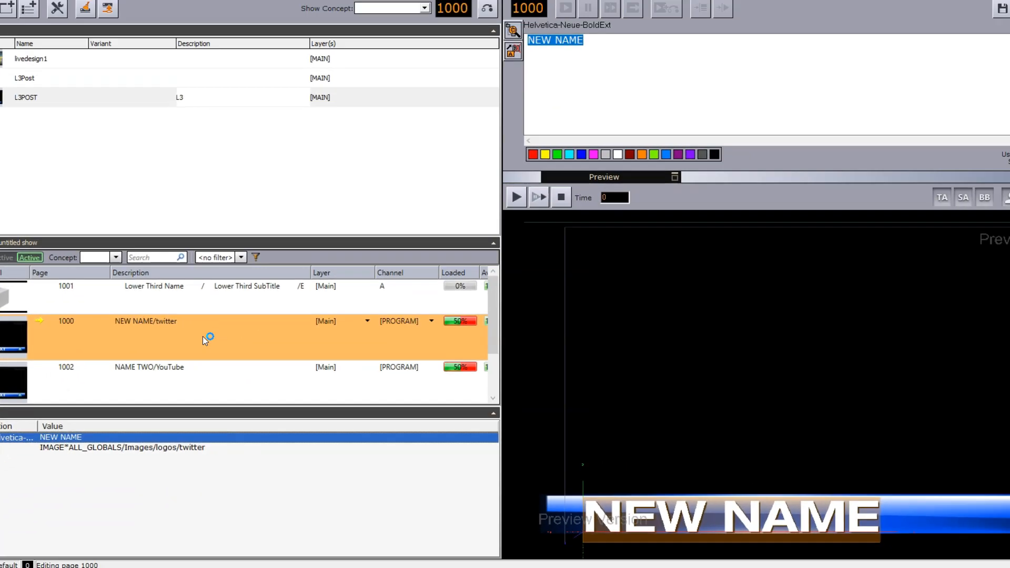
{"action": "scroll", "coordinate": [181, 368], "scroll_direction": "down", "scroll_amount": 1}
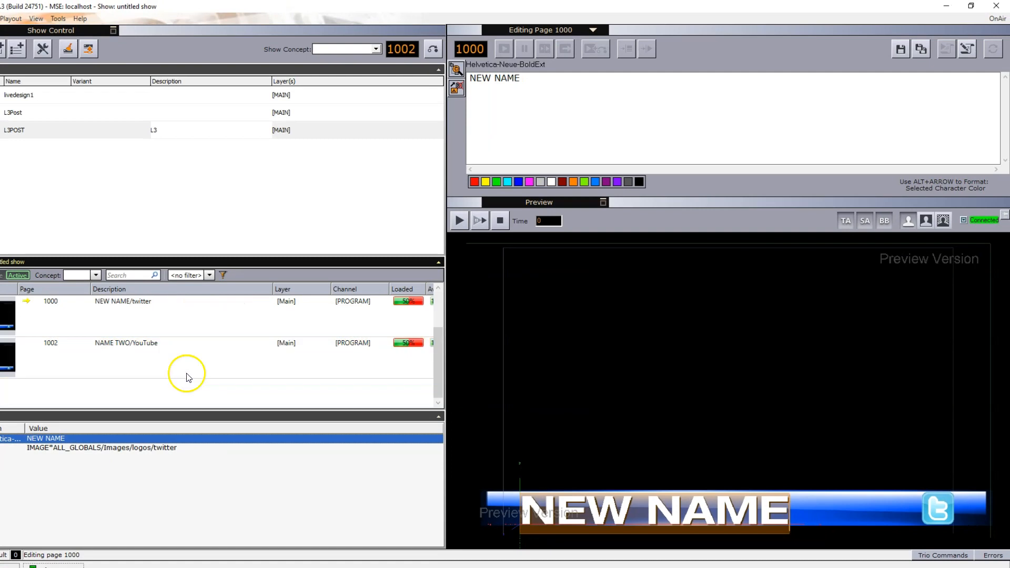
{"action": "left_click", "coordinate": [188, 362]}
{"action": "left_click", "coordinate": [455, 218]}
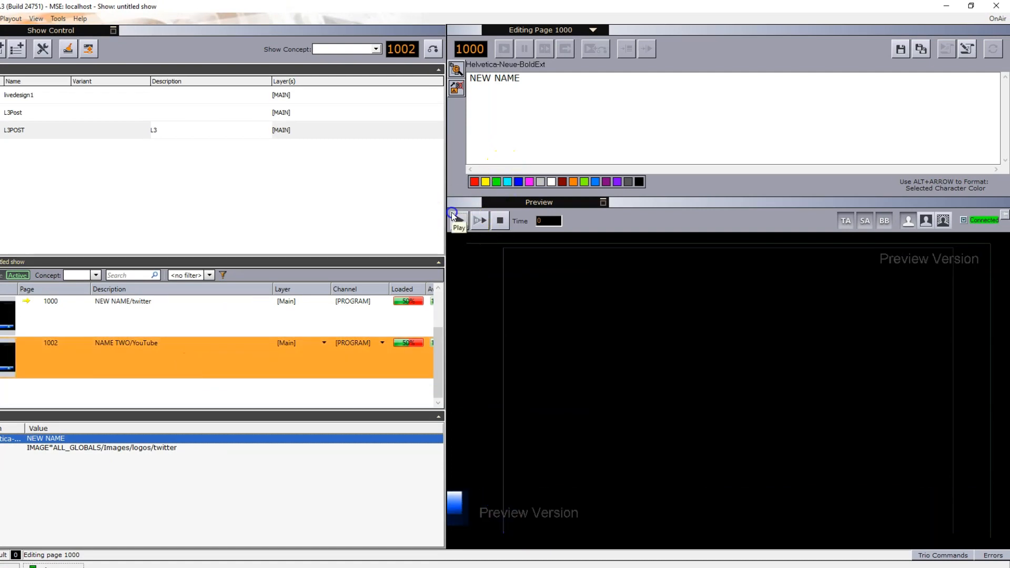